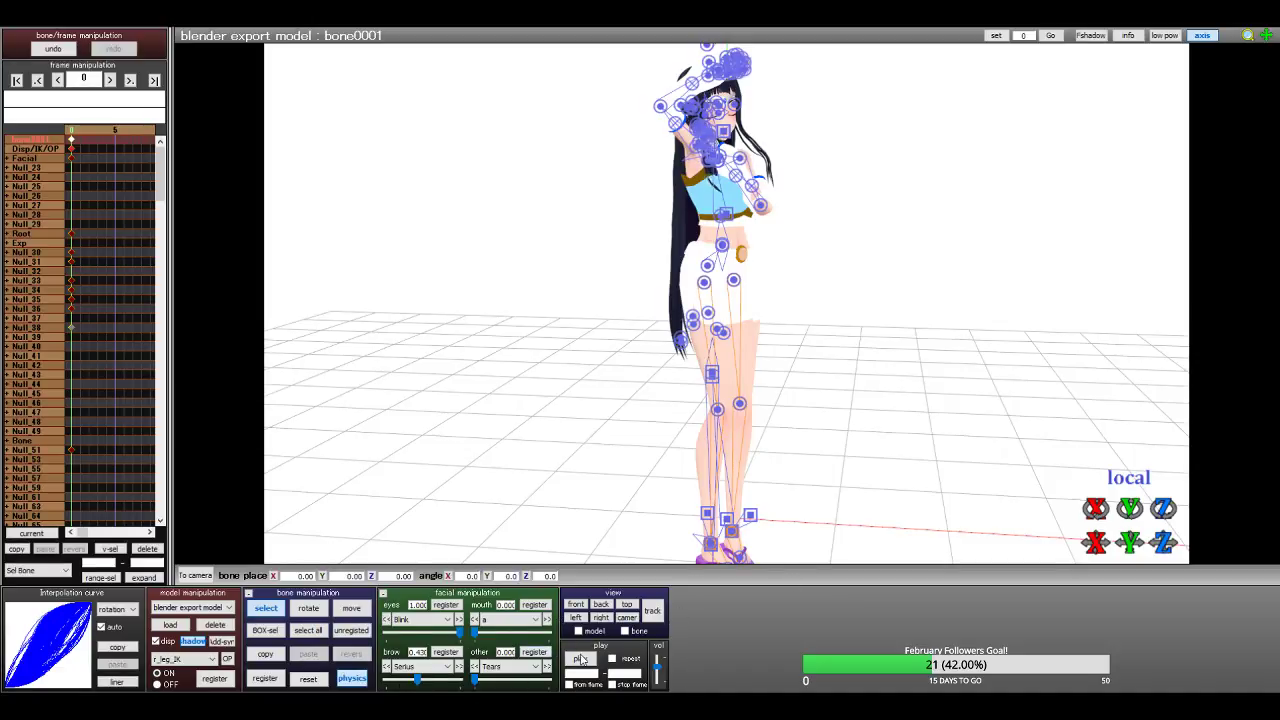
Play the motion on the blender export model
click(580, 658)
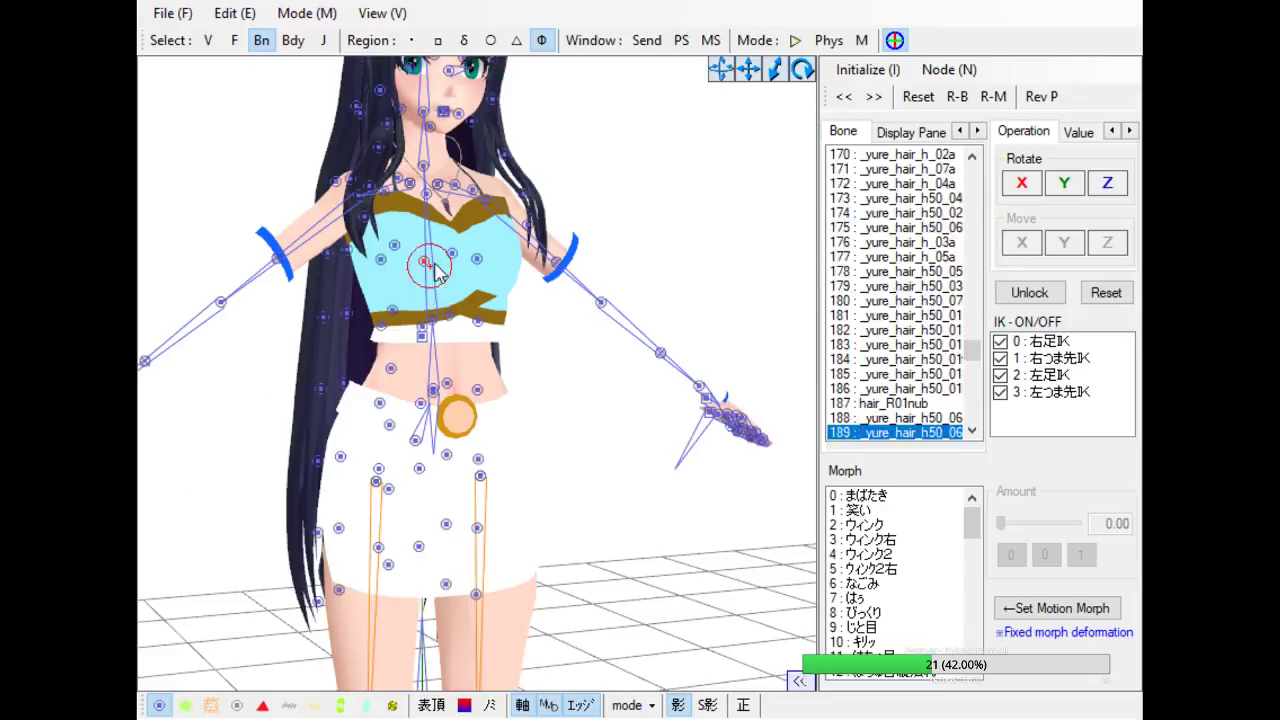
In PMX Editor's TransformView, select the neck bone 首 and test the rotation of the Fanged Necklace bone
mouse_move(703, 229)
right_down()
mouse_move(686, 222)
mouse_move(686, 240)
mouse_move(650, 247)
mouse_move(690, 240)
right_up()
click(415, 163)
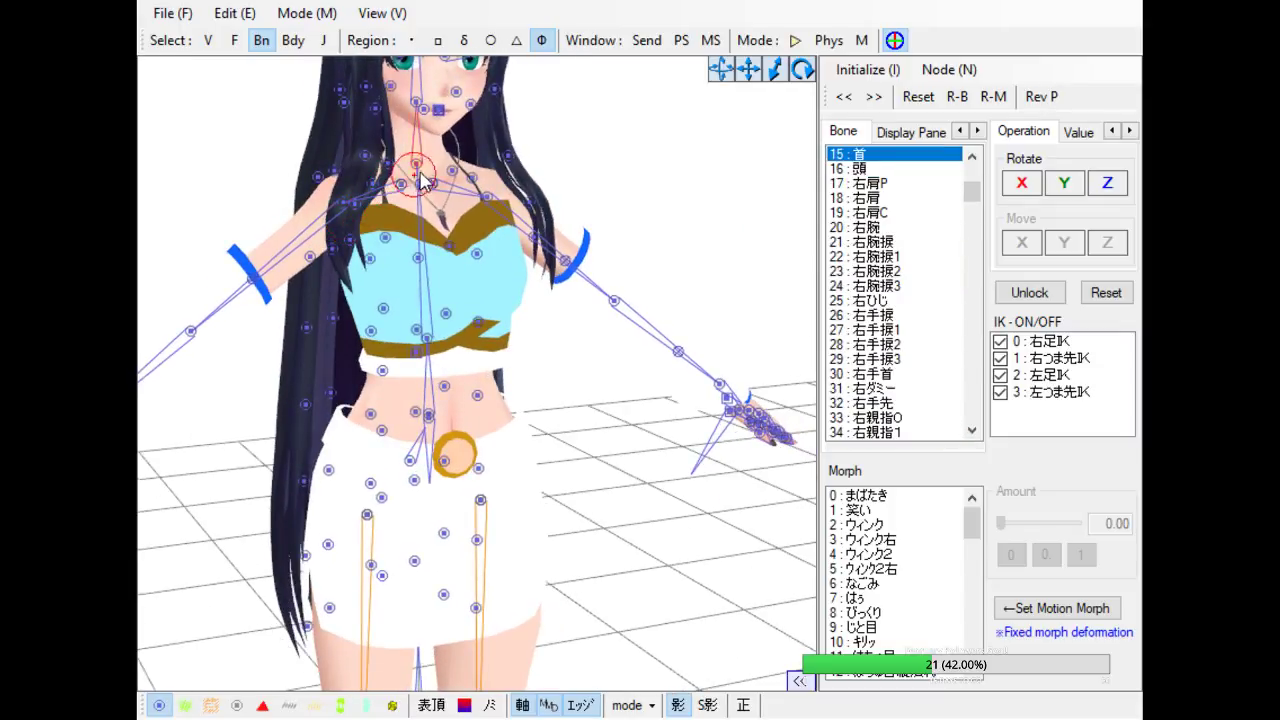
drag(415, 169, 429, 346)
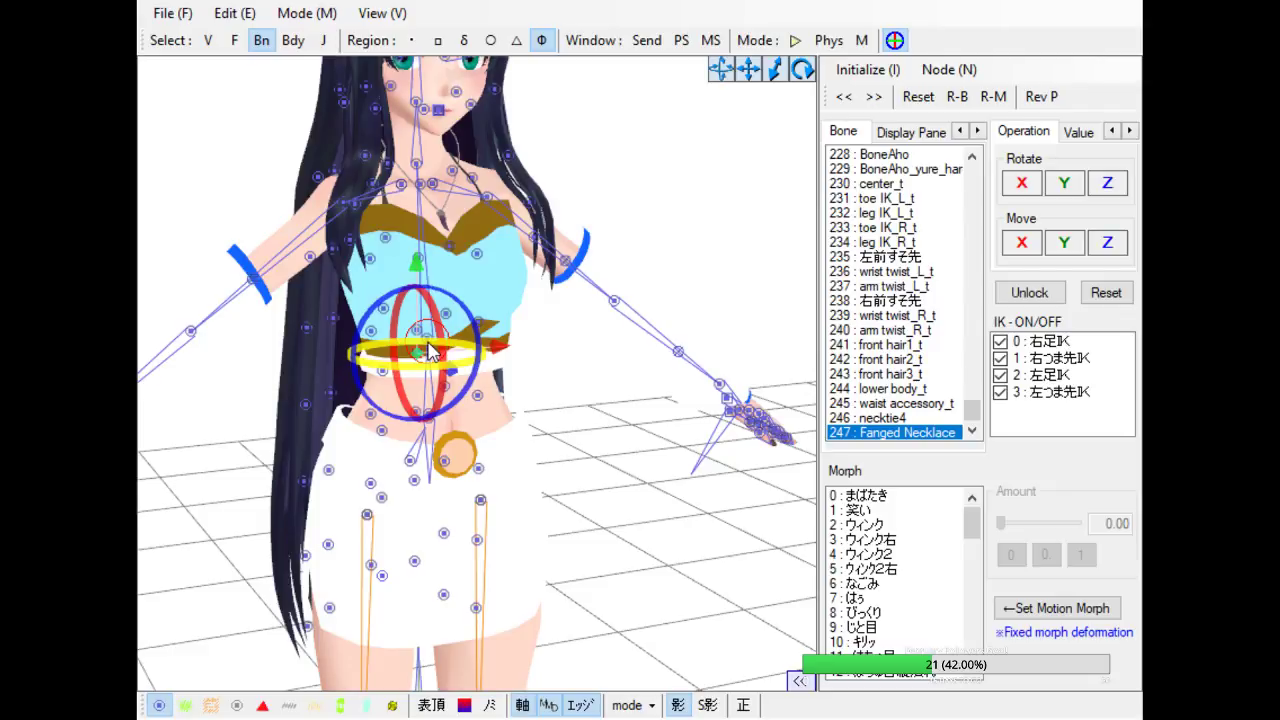
right_drag(462, 308, 714, 263)
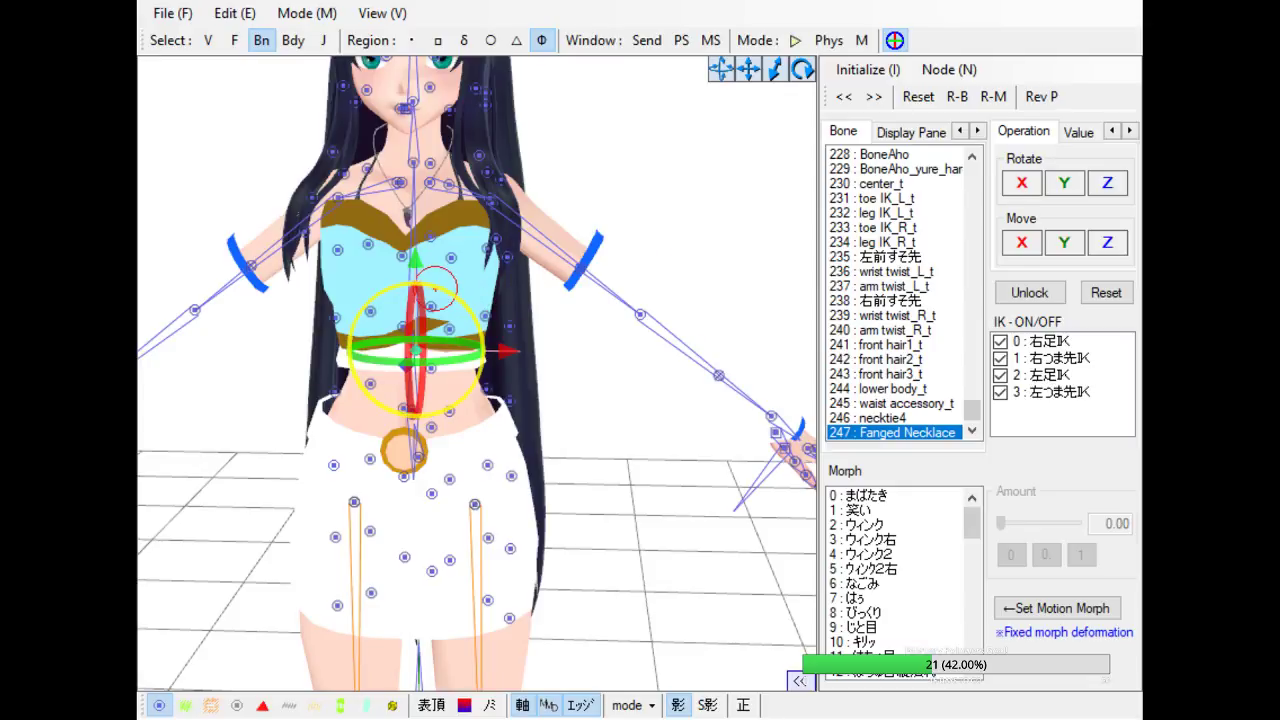
drag(446, 290, 436, 286)
Select the bones 左腕捩, Fanged Necklace and 右腕捩先 in turn to compare their positions on the model
click(686, 205)
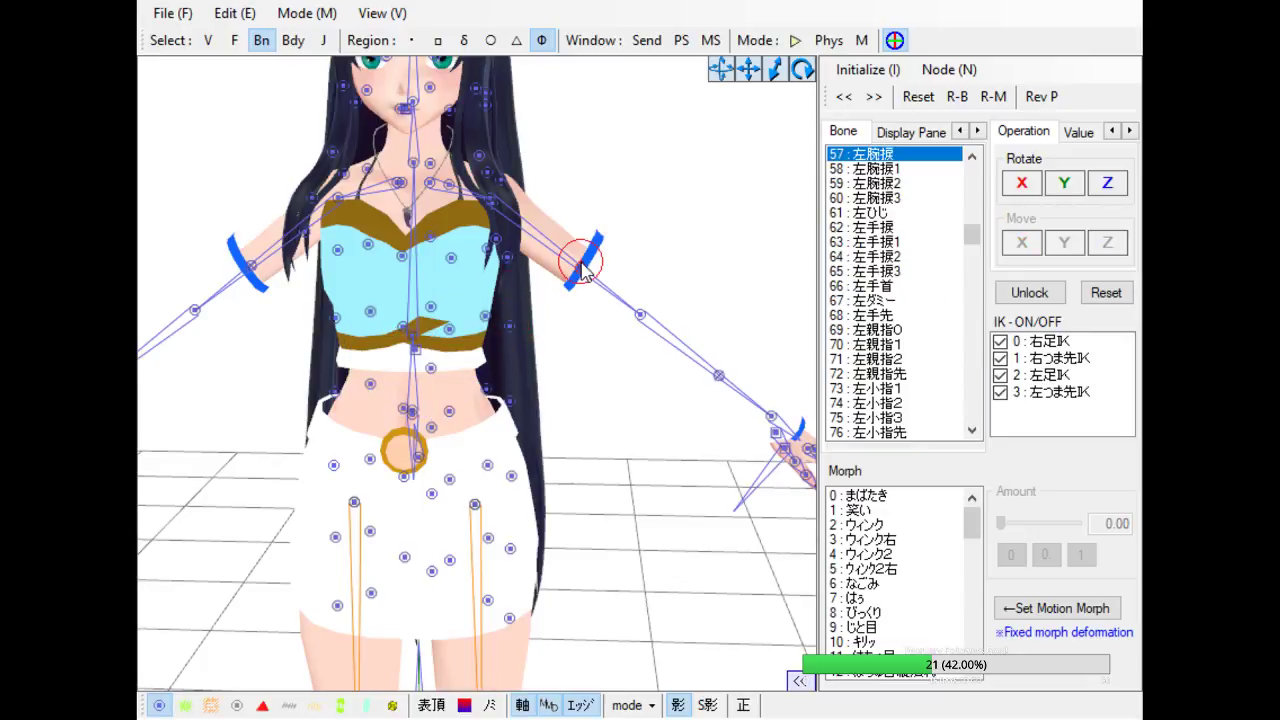
click(414, 337)
right_drag(588, 316, 575, 327)
scroll(470, 398, up, 1)
scroll(398, 388, up, 1)
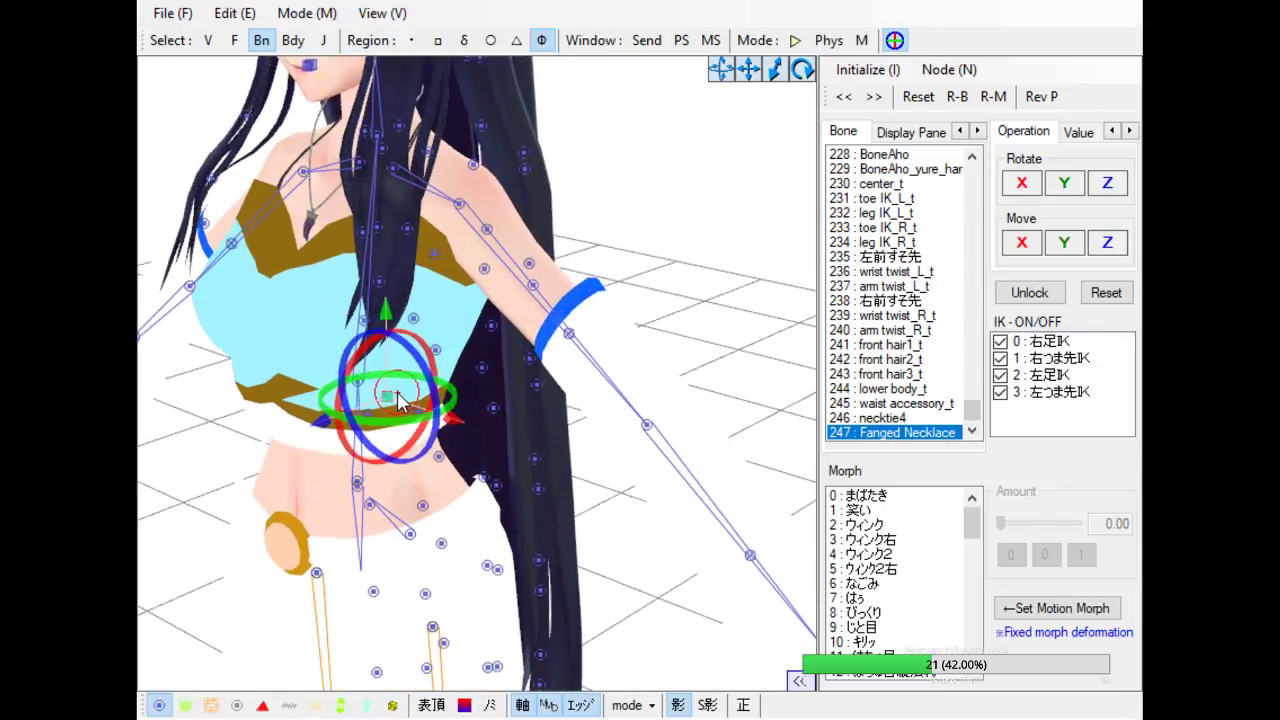
click(227, 364)
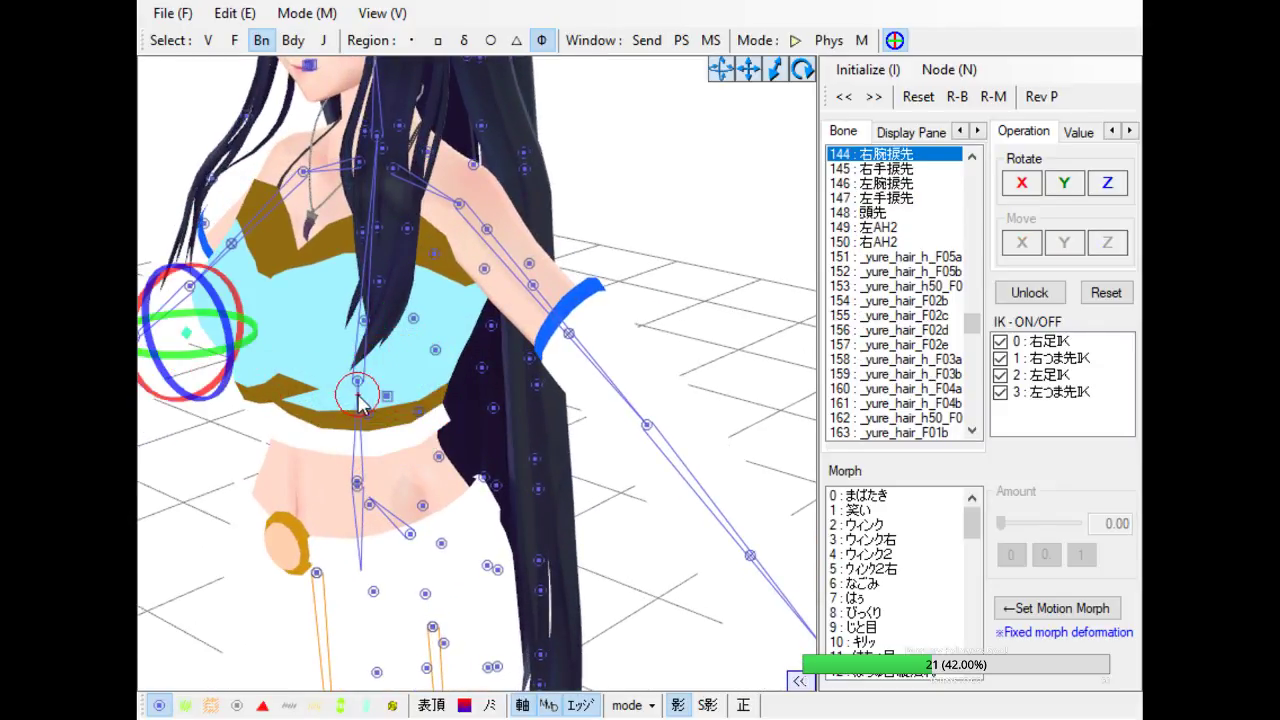
Select the upper body bone 上半身2 and tilt the torso strongly sideways with it
click(357, 380)
right_drag(563, 305, 663, 320)
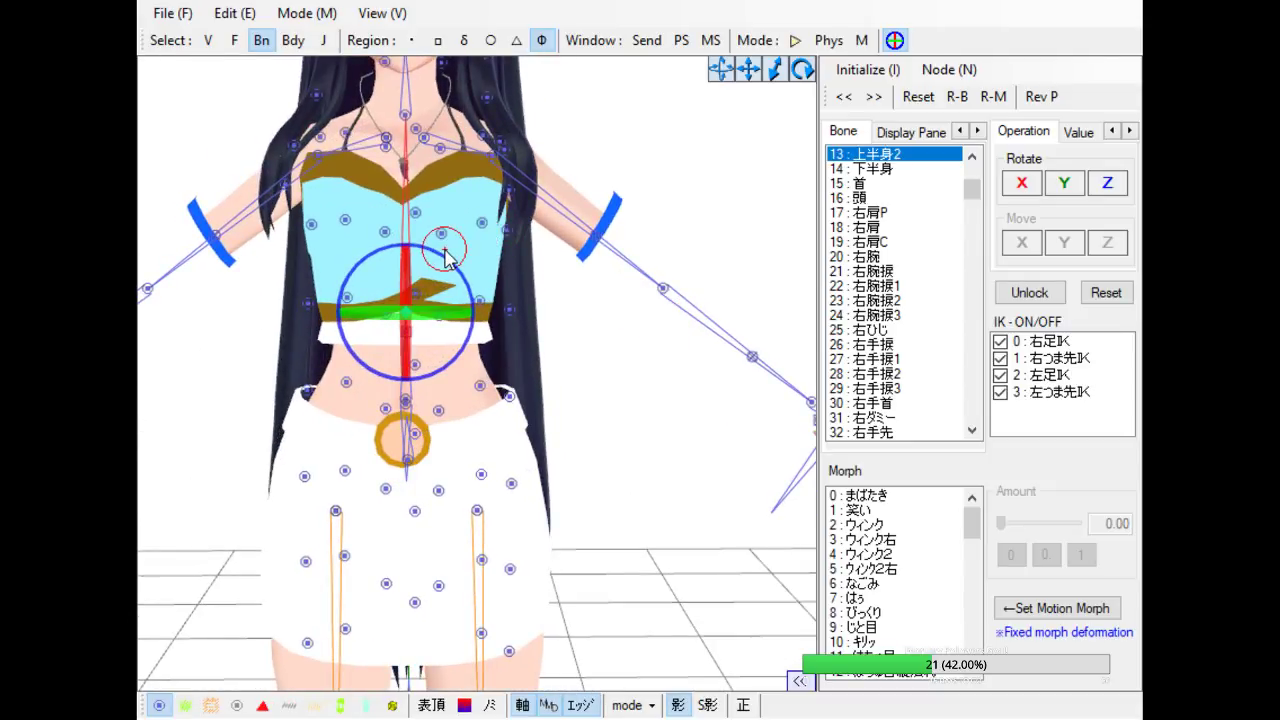
mouse_move(443, 263)
mouse_down()
mouse_move(420, 270)
mouse_move(450, 262)
mouse_move(440, 257)
mouse_up()
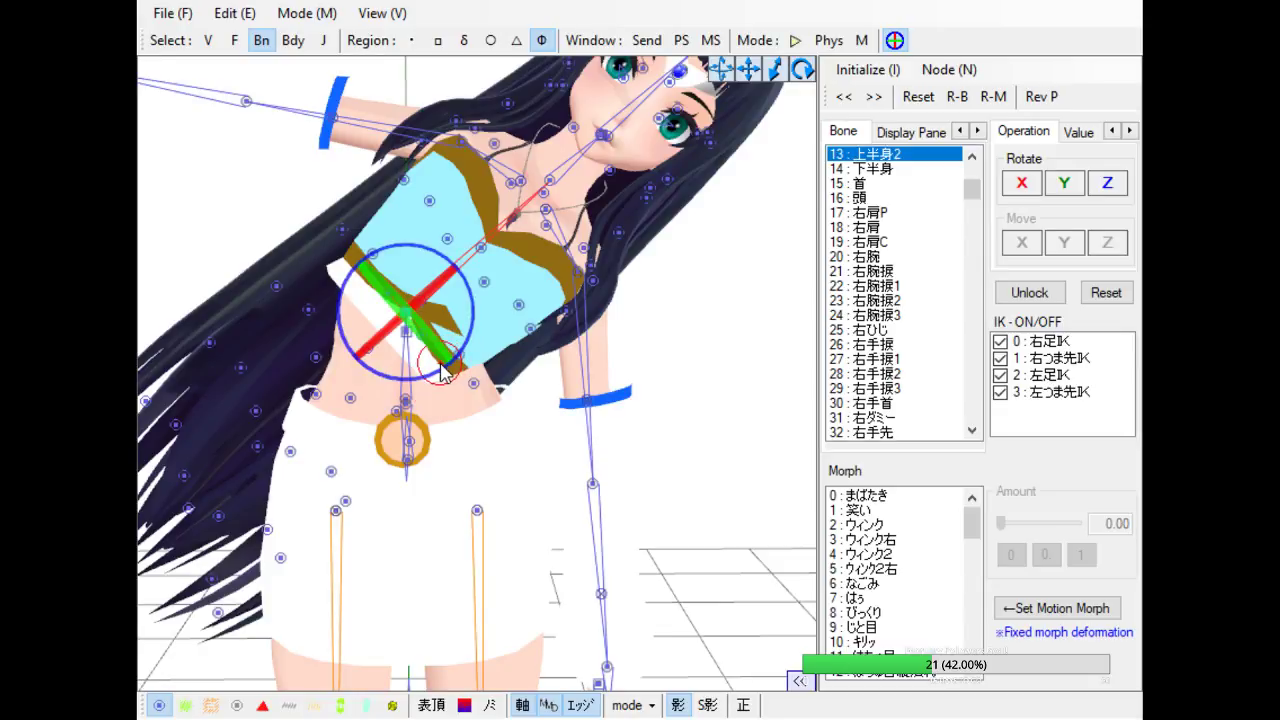
Identify the overlapping bones around the tilted midriff, including Fanged Necklace, _yure_hair_h50_01 and _yure_hair_h50_07
click(420, 252)
click(407, 318)
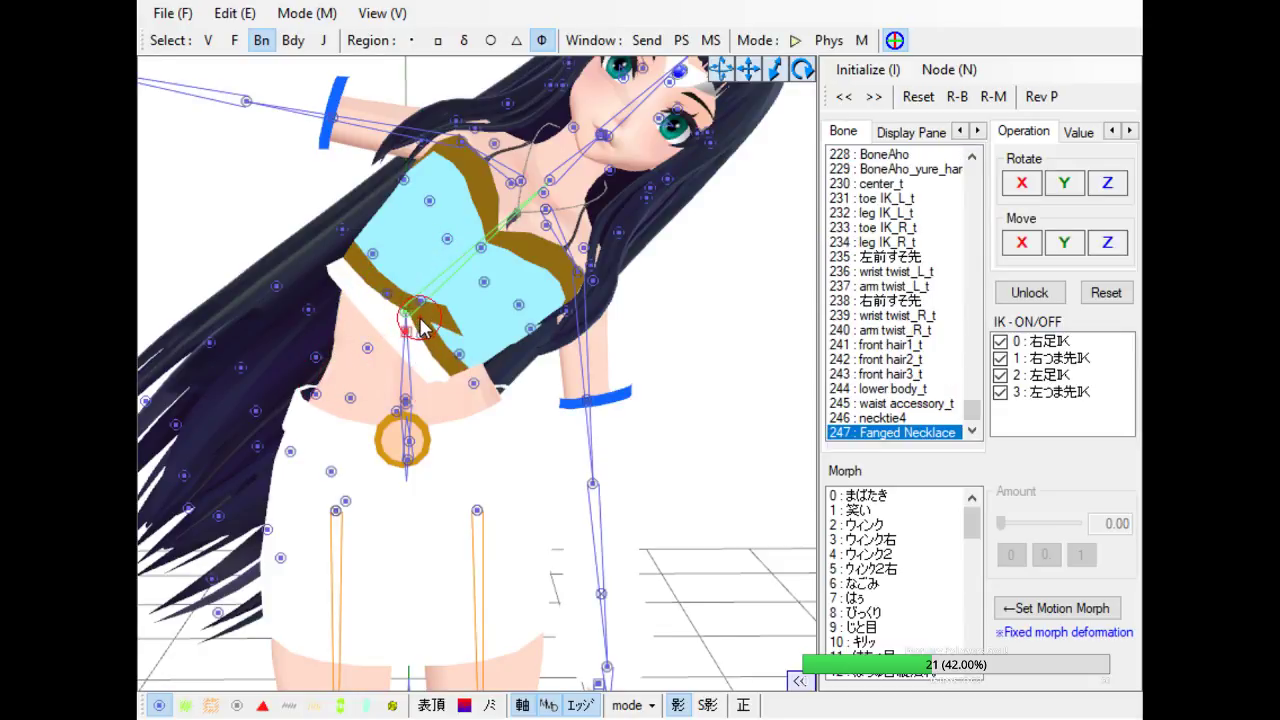
click(737, 277)
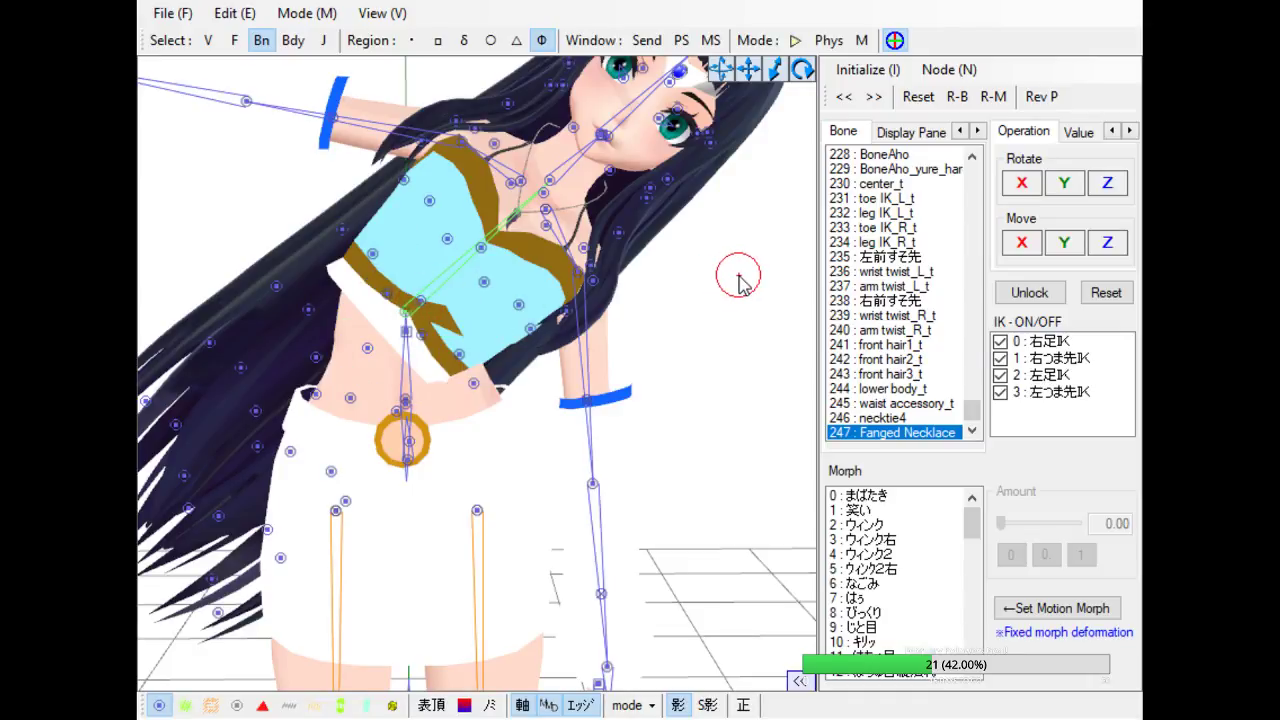
click(407, 318)
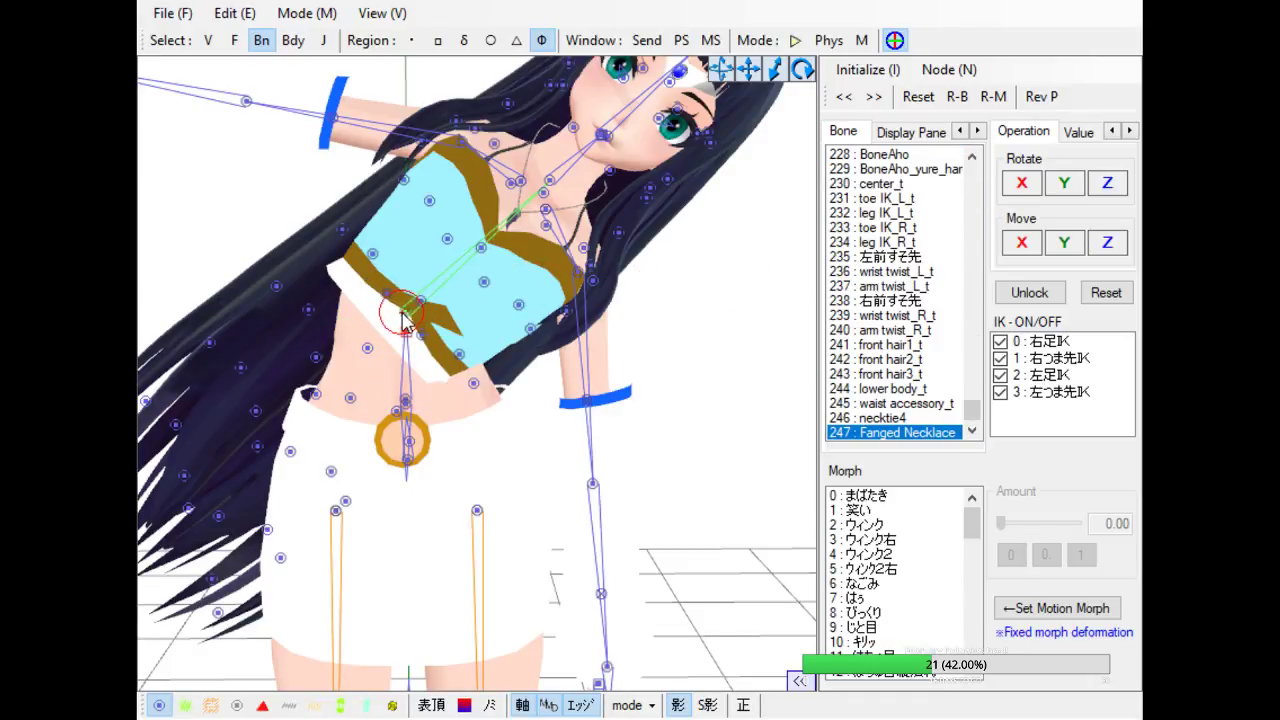
click(424, 300)
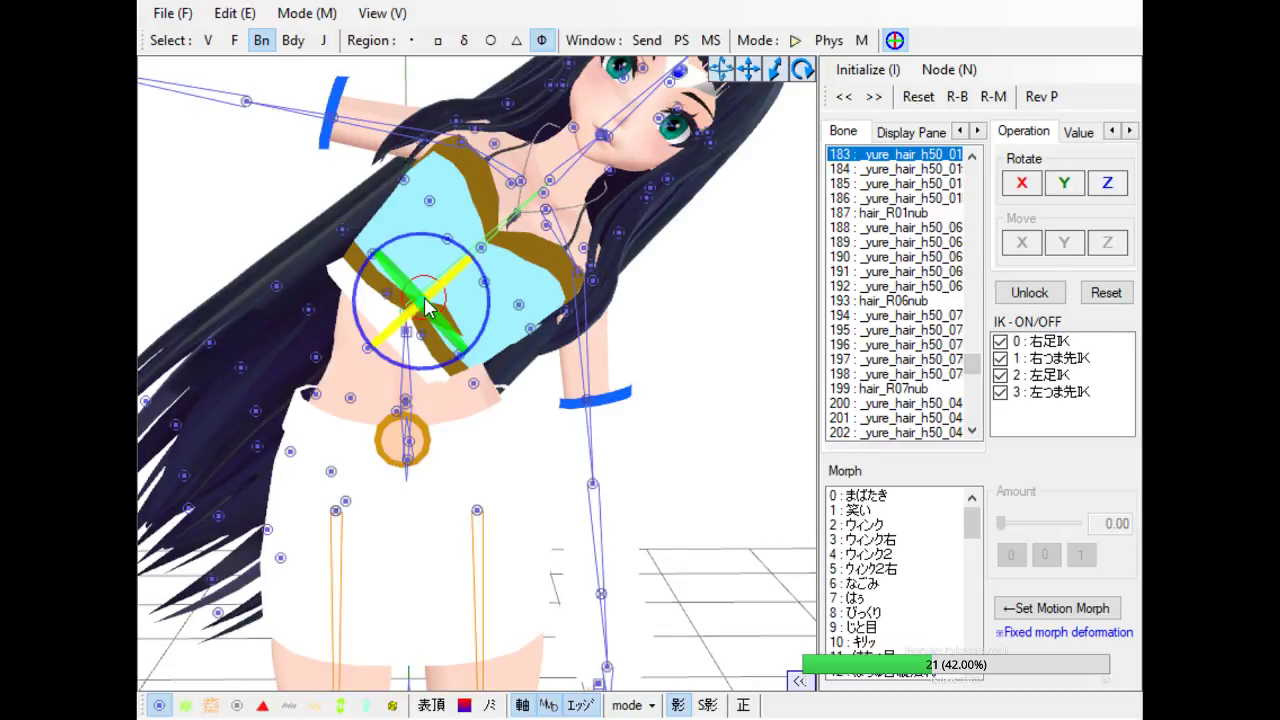
click(448, 242)
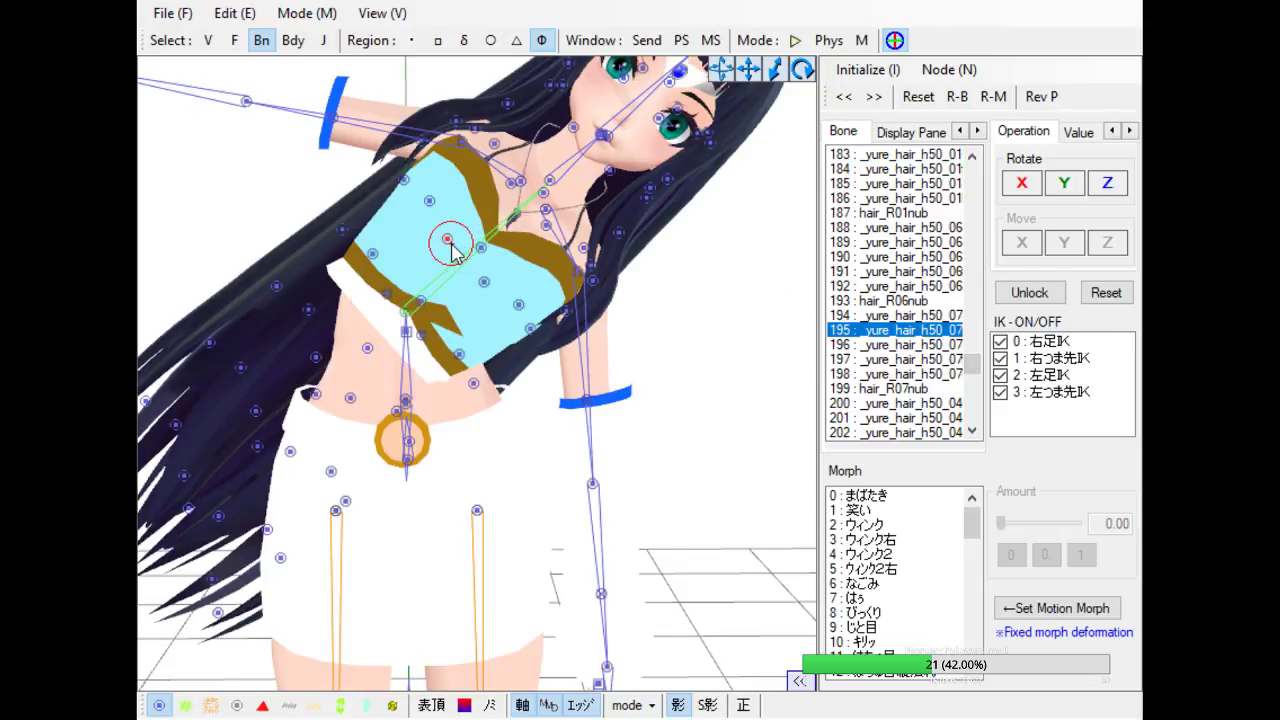
click(425, 305)
Reselect the 上半身2 bone and try twisting and bending the torso around its different rotation axes
right_drag(472, 285, 551, 332)
click(413, 377)
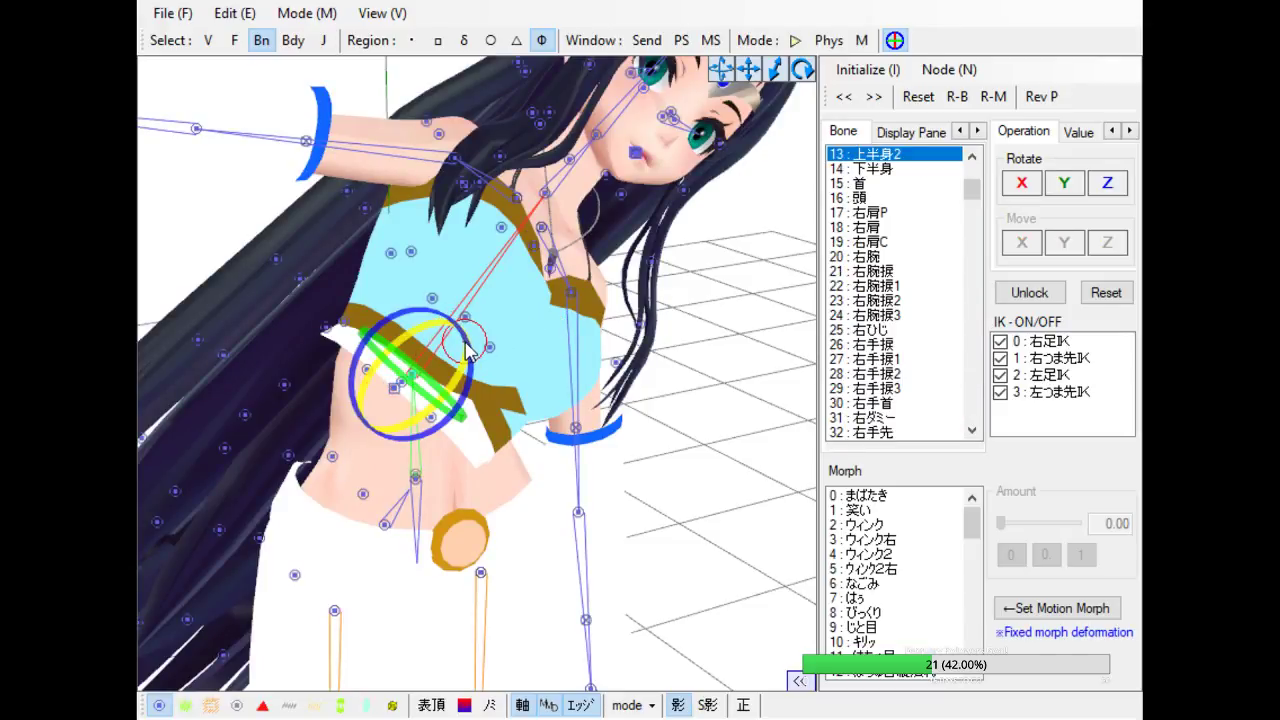
mouse_move(462, 390)
mouse_down()
mouse_move(470, 365)
mouse_move(445, 345)
mouse_move(460, 380)
mouse_move(445, 360)
mouse_move(440, 375)
mouse_move(458, 362)
mouse_move(459, 377)
mouse_up()
drag(429, 312, 424, 303)
right_drag(723, 374, 587, 356)
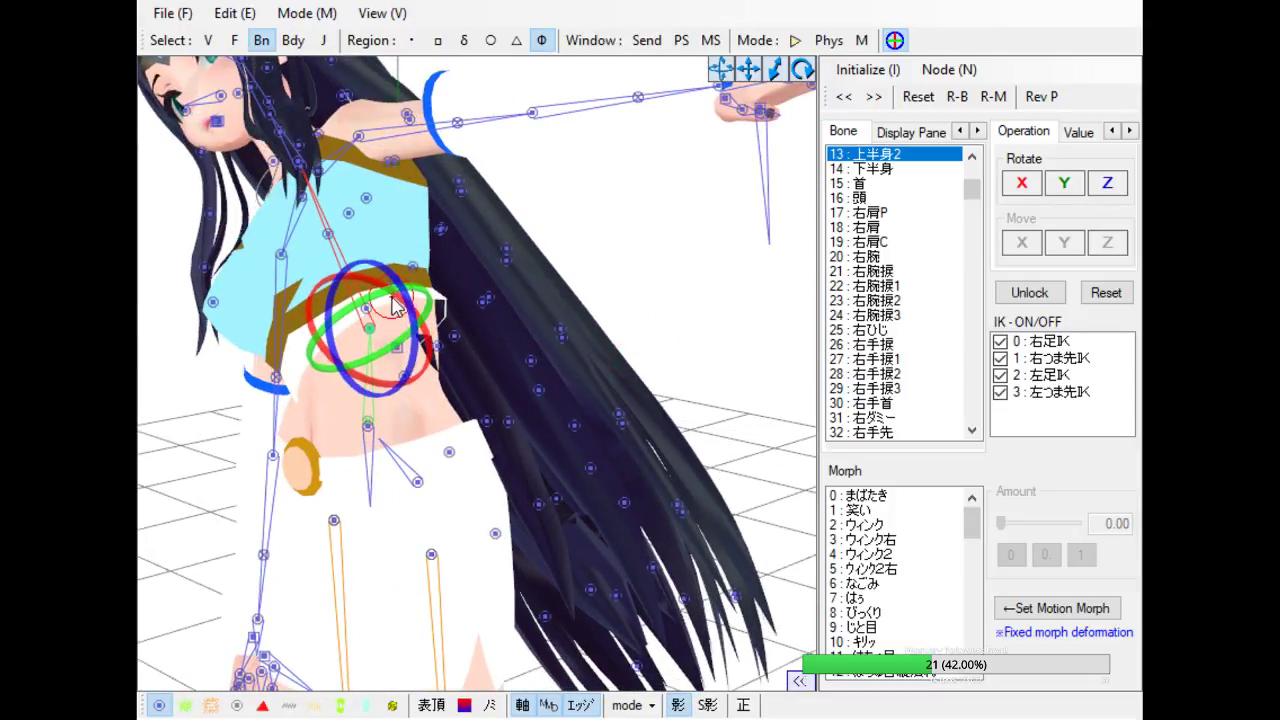
mouse_move(385, 303)
mouse_down()
mouse_move(410, 298)
mouse_move(372, 294)
mouse_move(408, 298)
mouse_move(386, 297)
mouse_up()
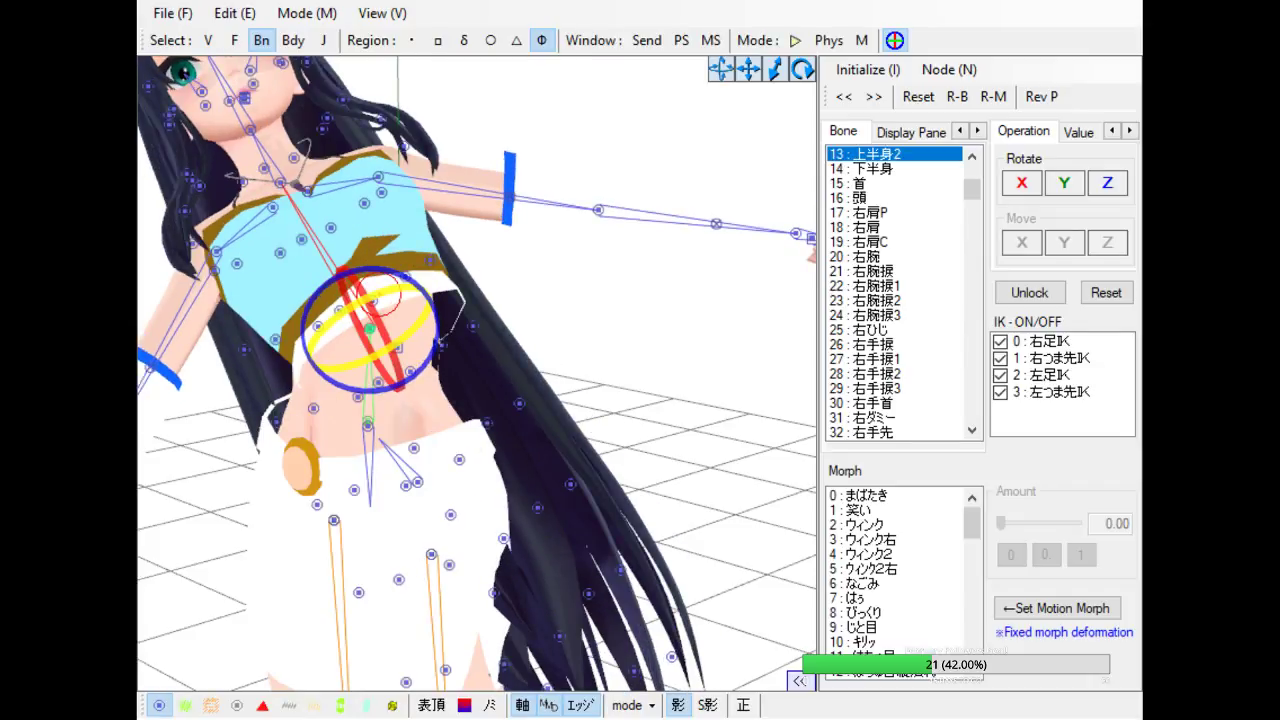
Undo all the test rotations applied to the 上半身2 bone
key(ctrl+z)
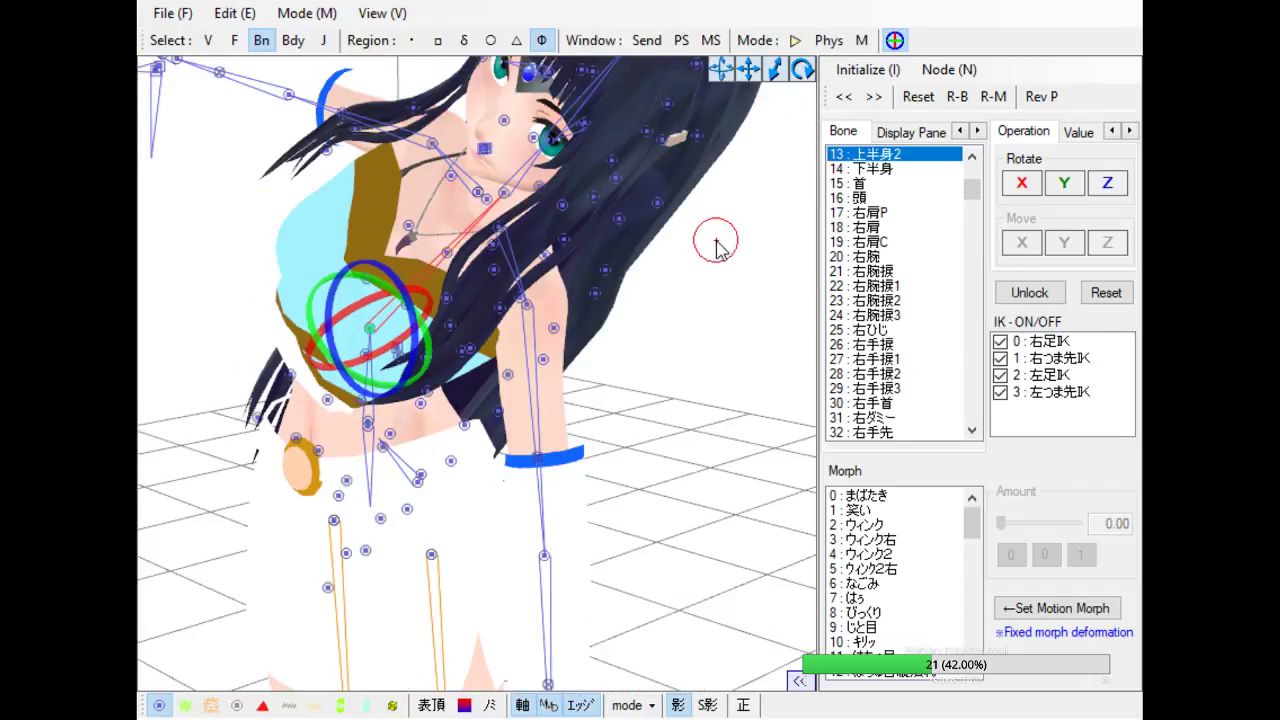
key(ctrl+z)
key(ctrl+z)
scroll(592, 322, up, 1)
mouse_move(592, 322)
right_down()
mouse_move(606, 337)
mouse_move(580, 326)
right_up()
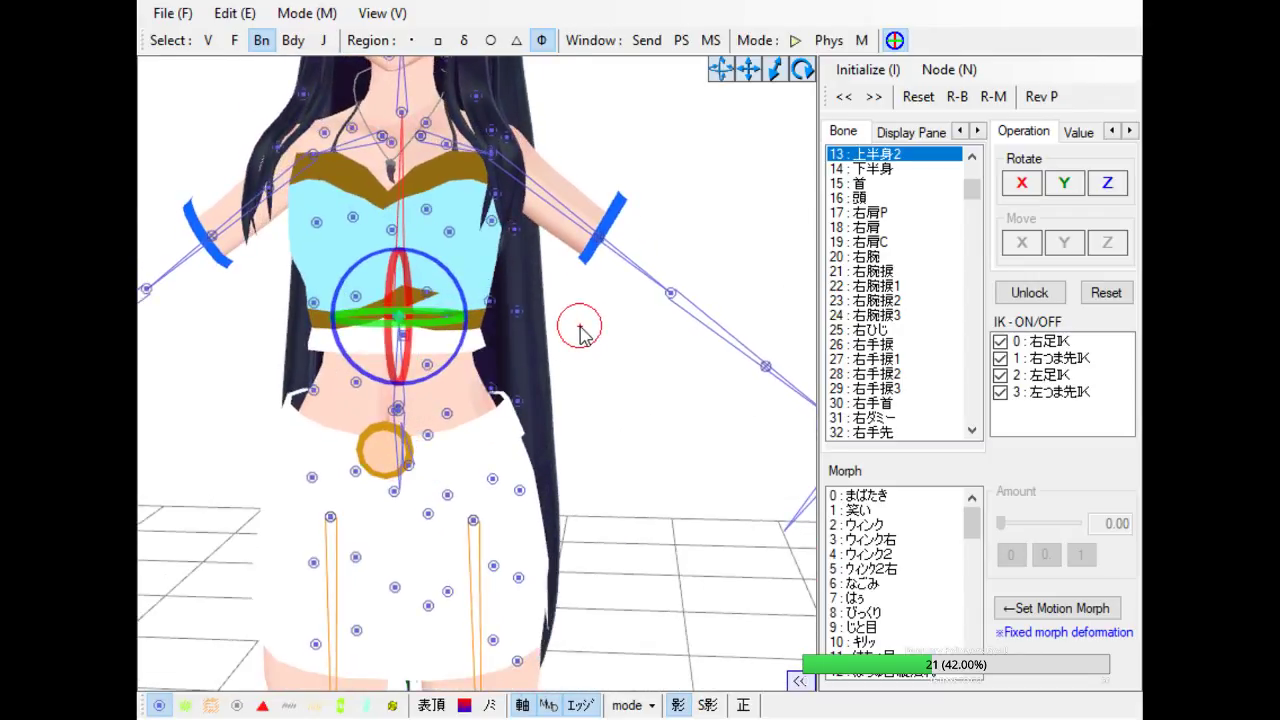
scroll(578, 325, down, 1)
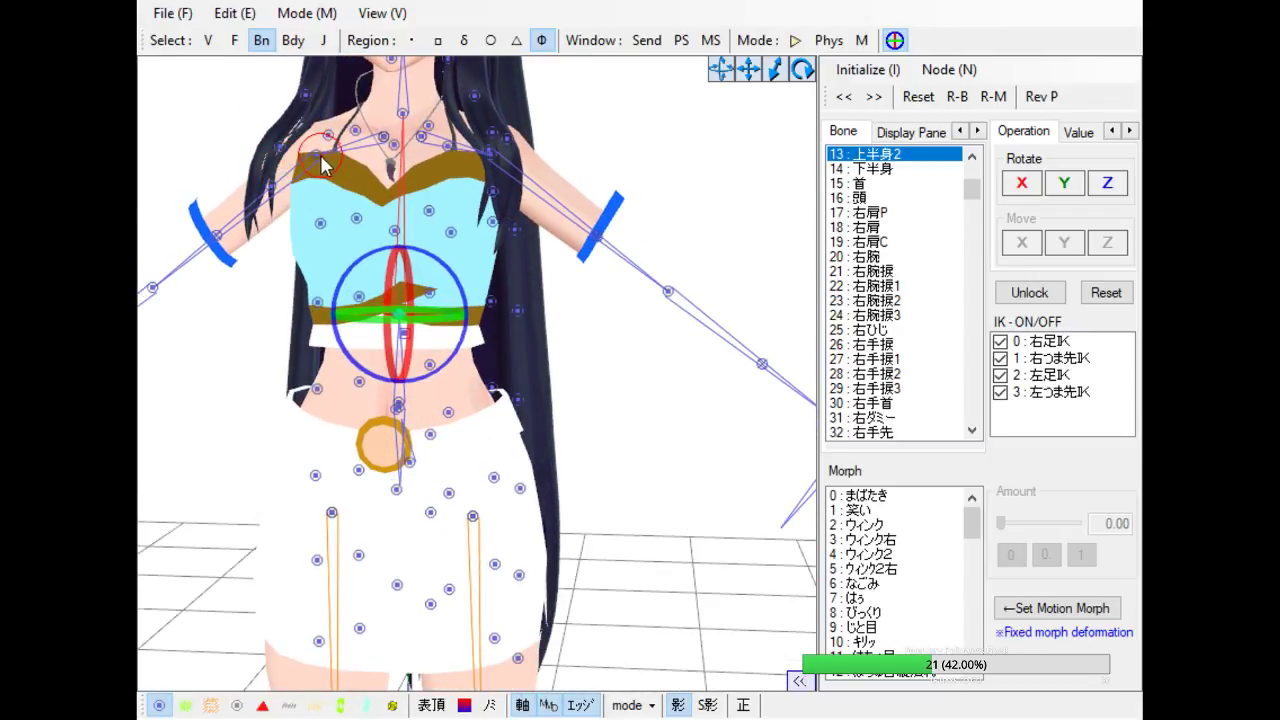
Try rotating the right upper arm twist bone 右腕捩 around two axes, and undo both rotations
click(222, 248)
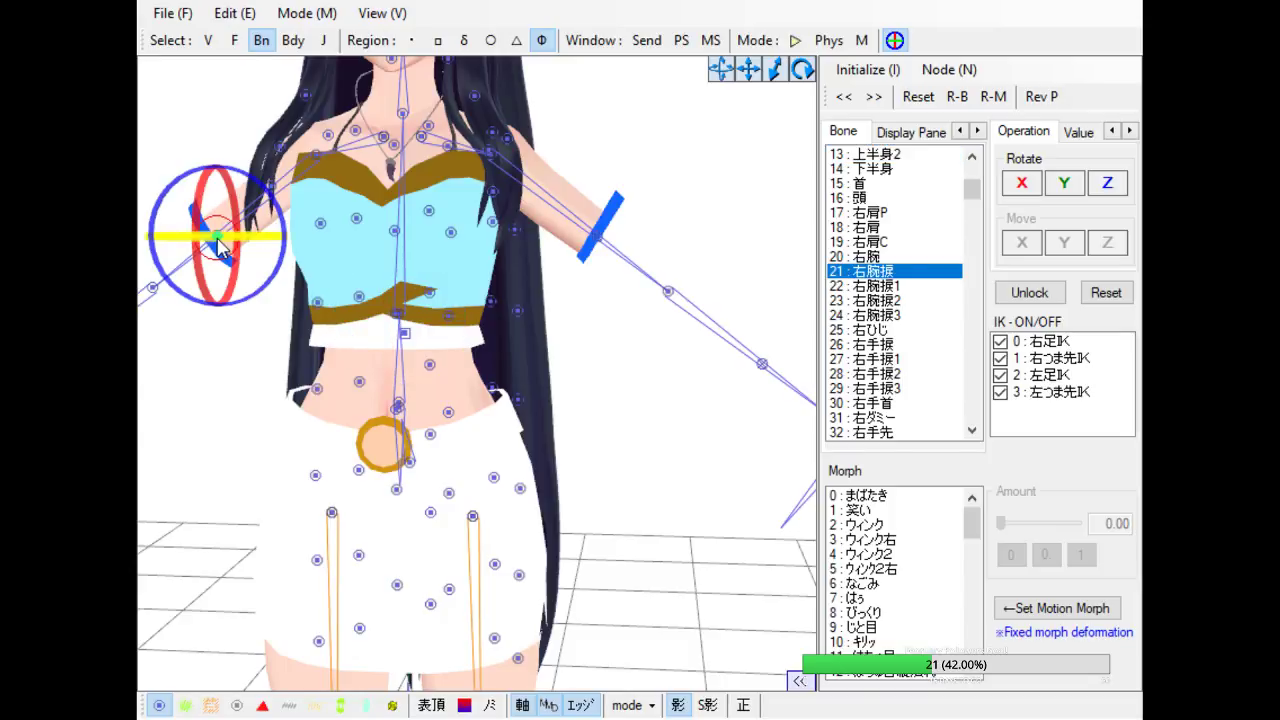
drag(222, 248, 368, 256)
right_drag(526, 306, 606, 300)
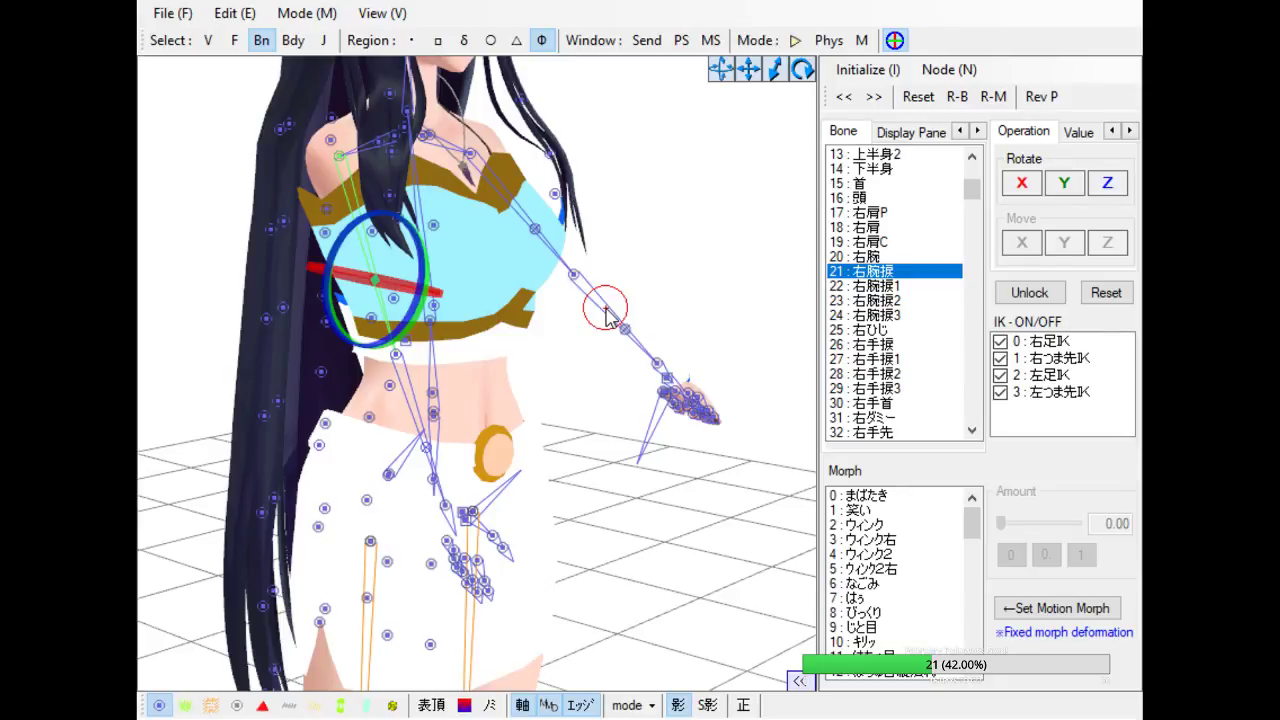
drag(397, 338, 380, 310)
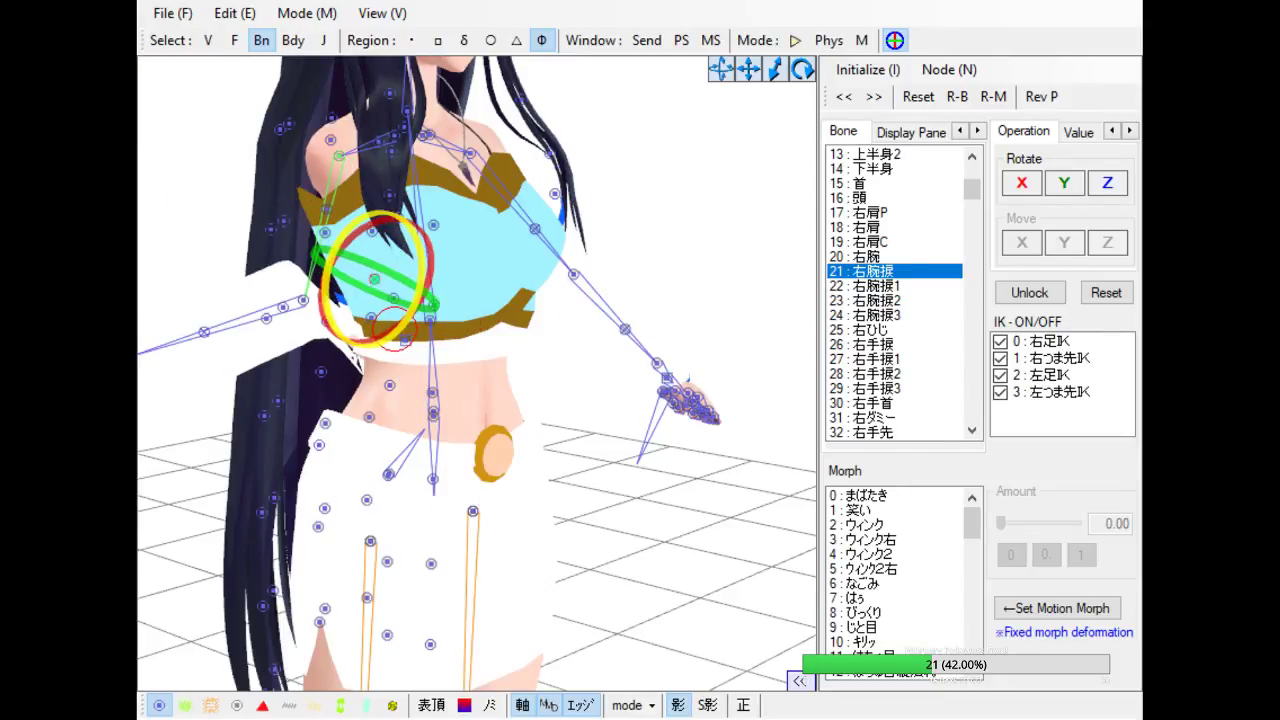
key(ctrl+z)
key(ctrl+z)
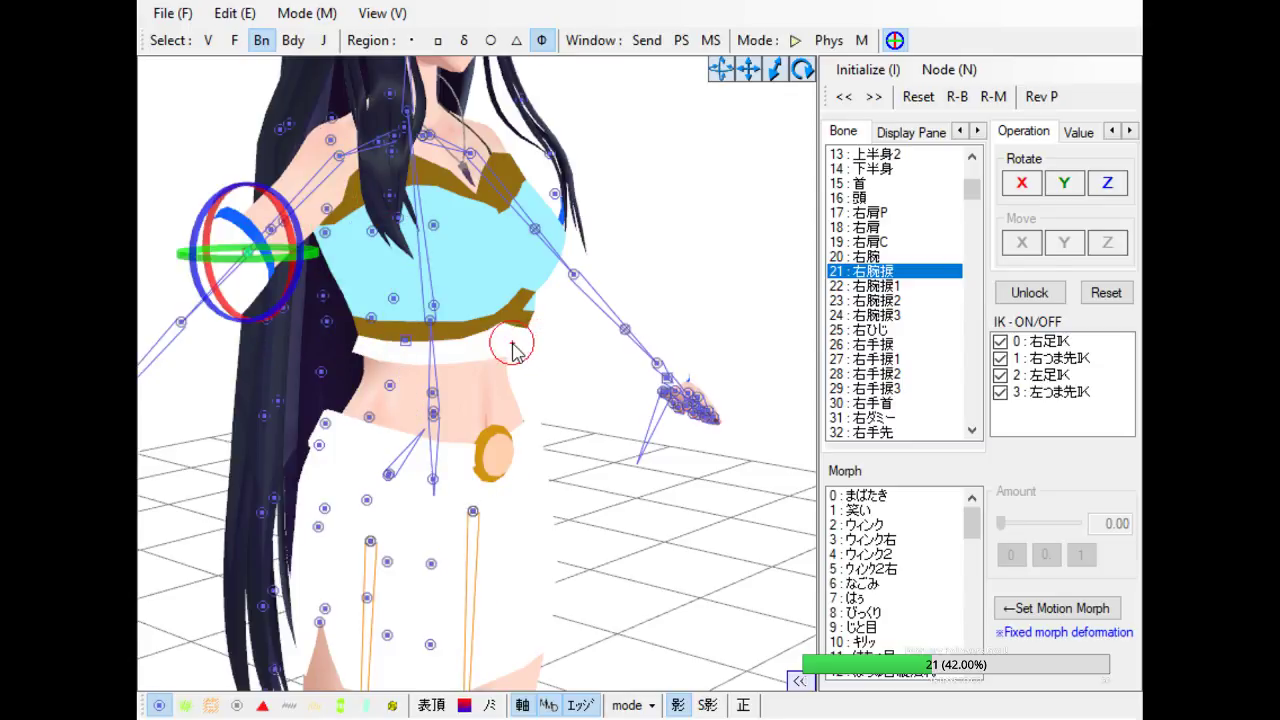
Examine the bone layout around the torso and waist from several angles and distances
right_drag(718, 266, 658, 267)
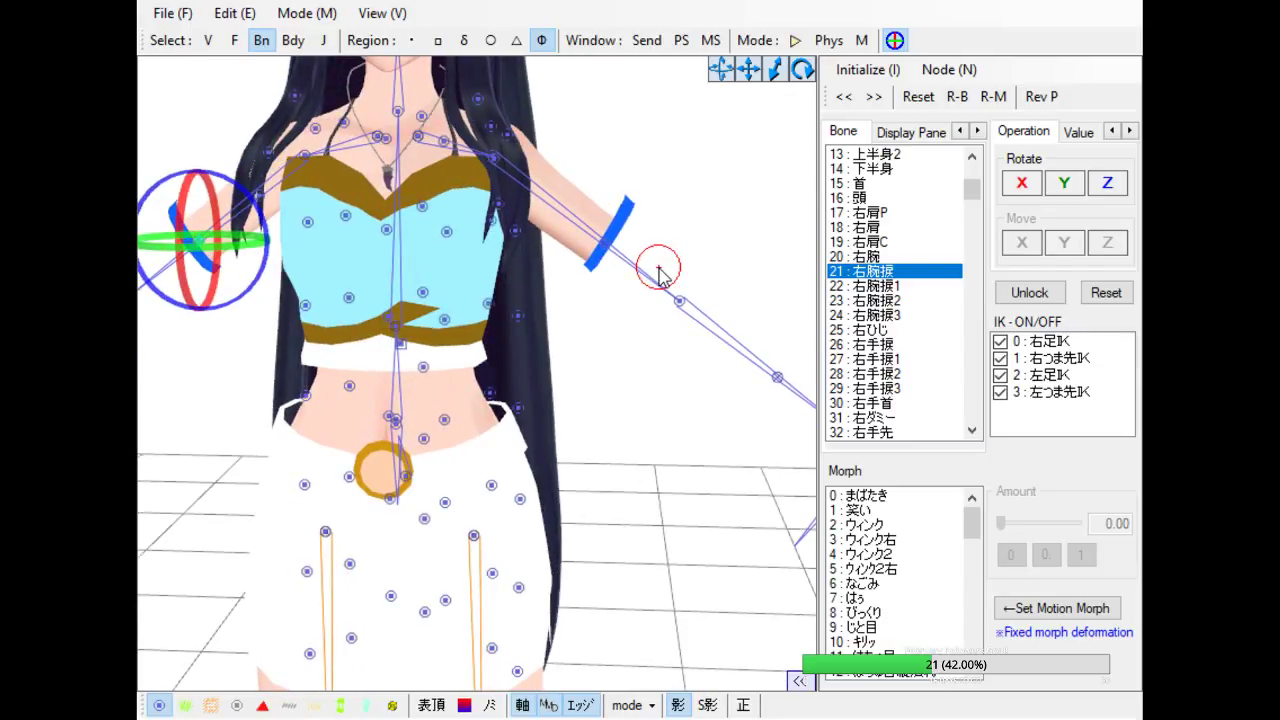
right_drag(659, 270, 671, 243)
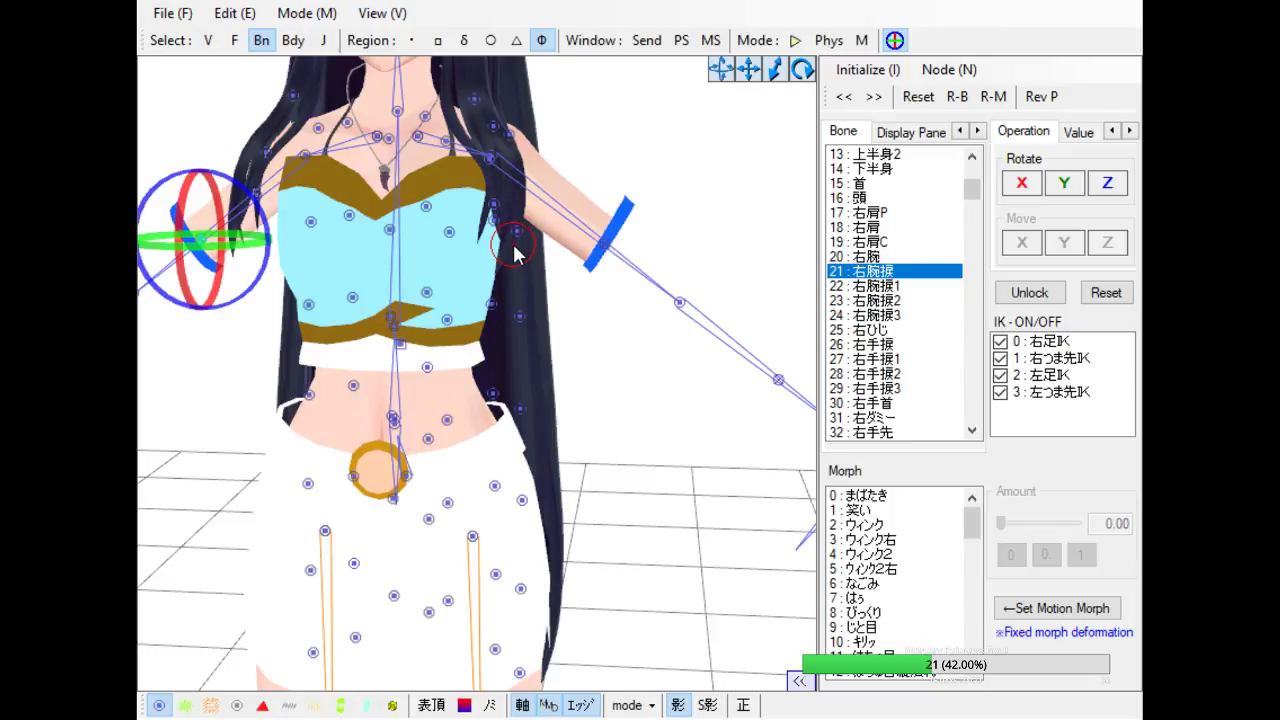
right_drag(505, 315, 503, 345)
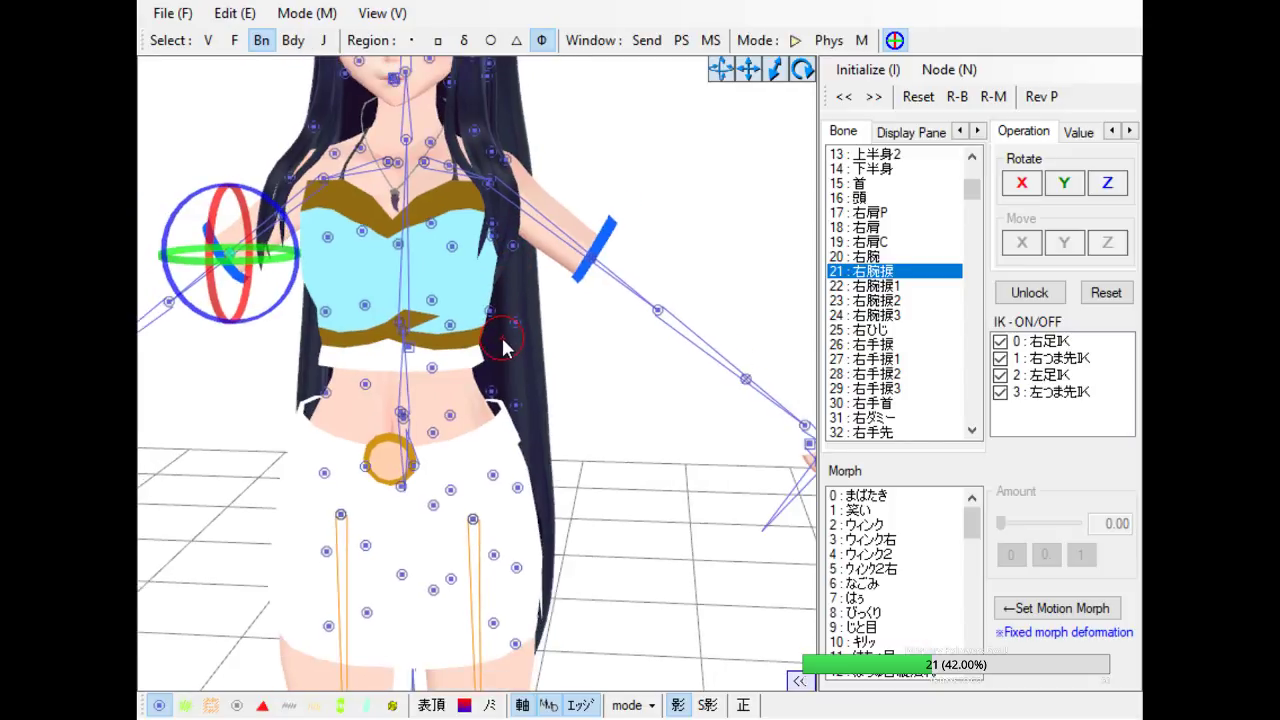
scroll(515, 338, down, 1)
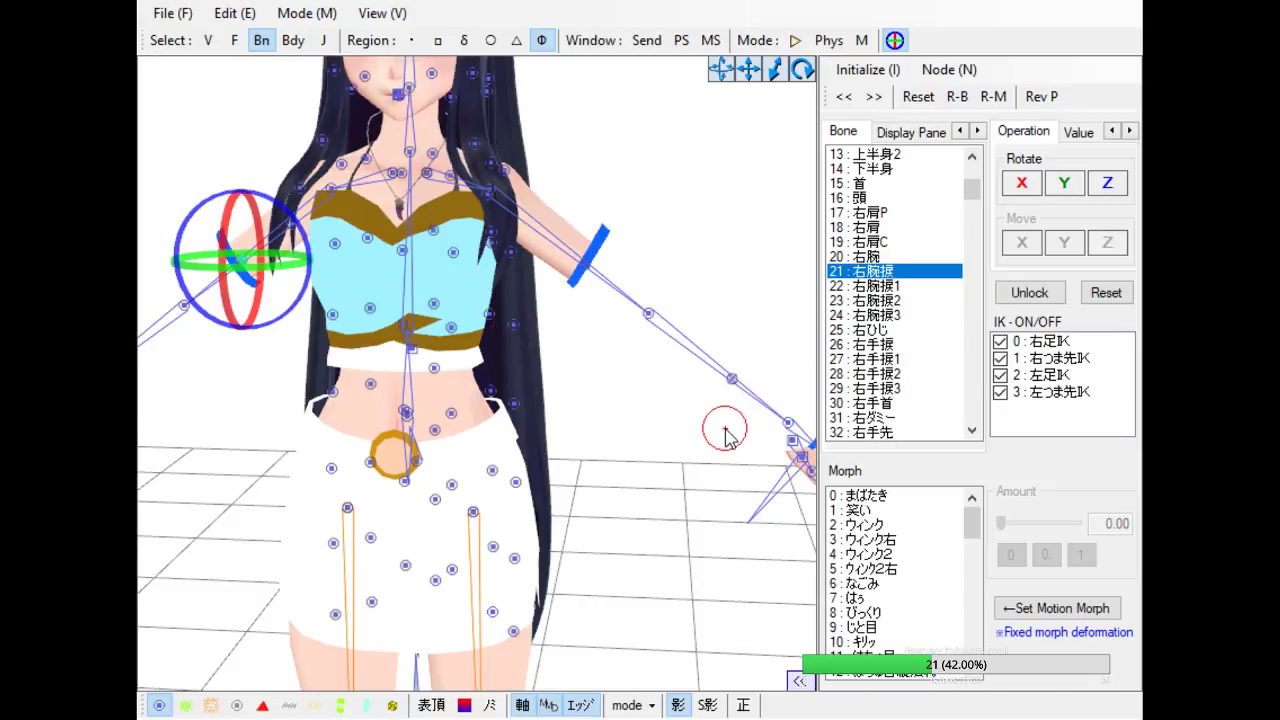
scroll(722, 431, down, 1)
scroll(489, 345, down, 1)
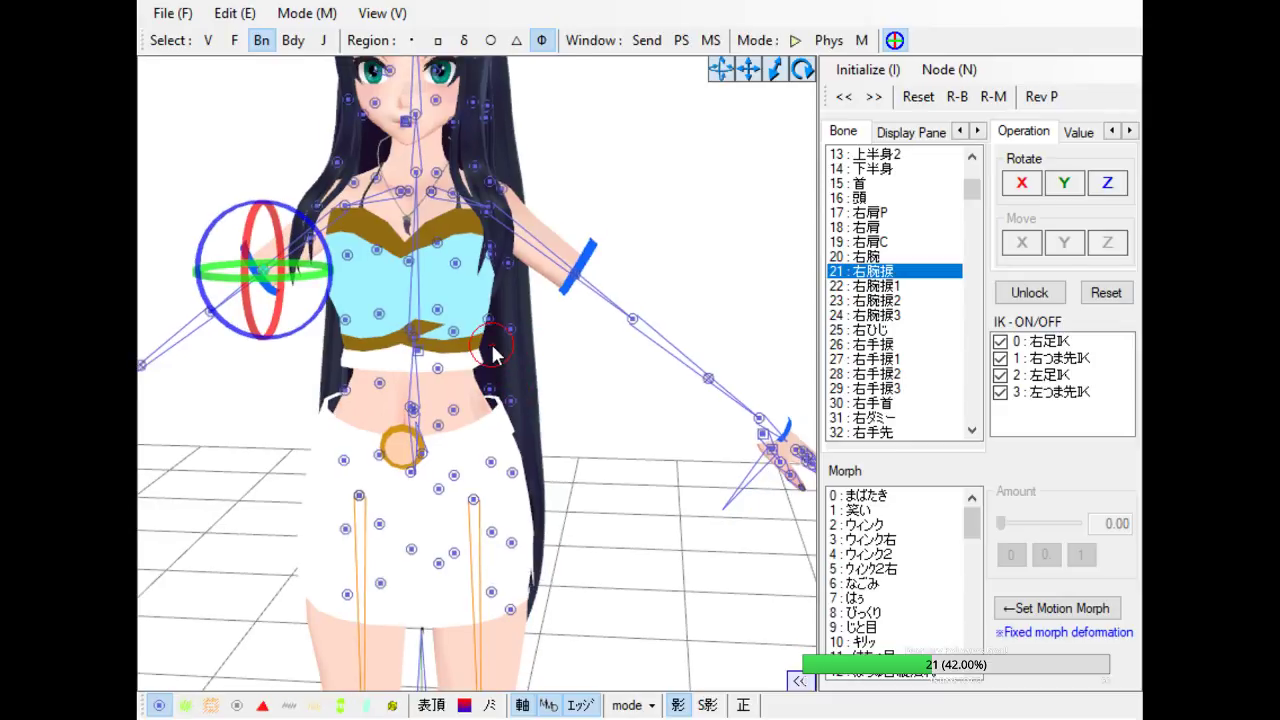
right_drag(503, 342, 531, 338)
scroll(443, 314, up, 3)
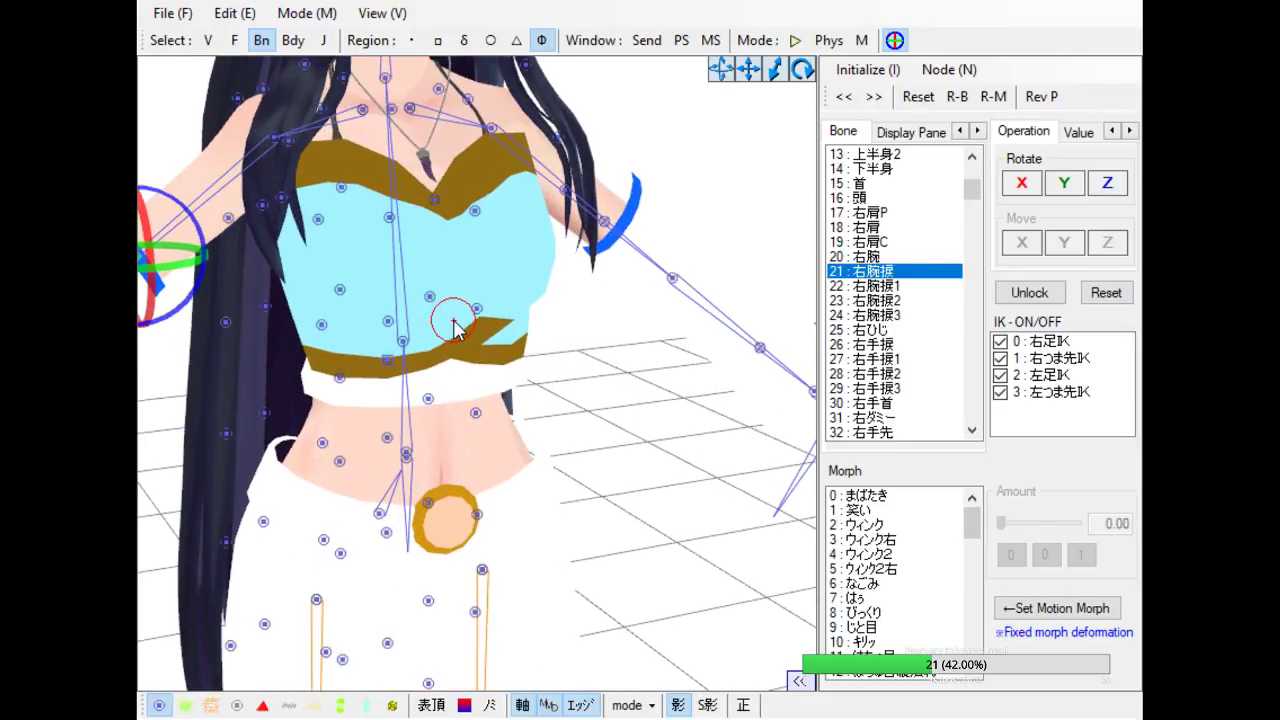
mouse_move(455, 328)
right_down()
mouse_move(428, 323)
mouse_move(463, 308)
right_up()
Test the rotation of the 上半身 bone at the waist and select the 上半身2 bone above it
click(424, 400)
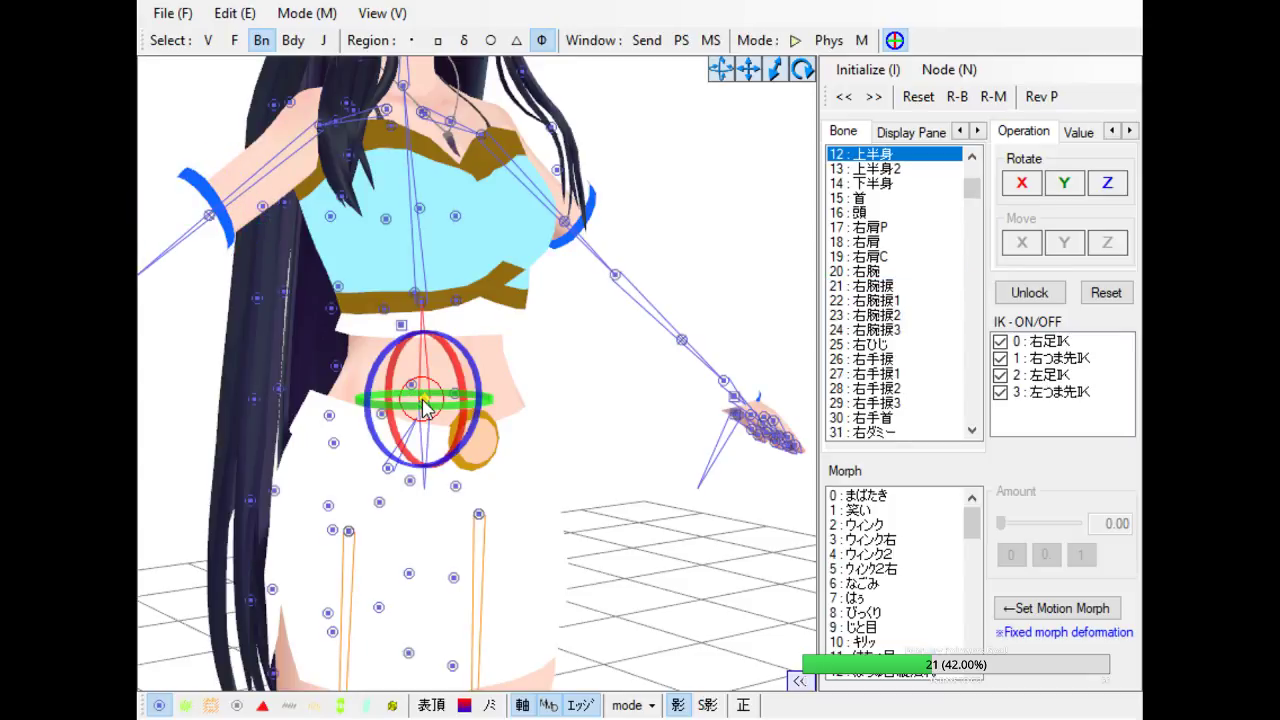
right_drag(548, 398, 520, 393)
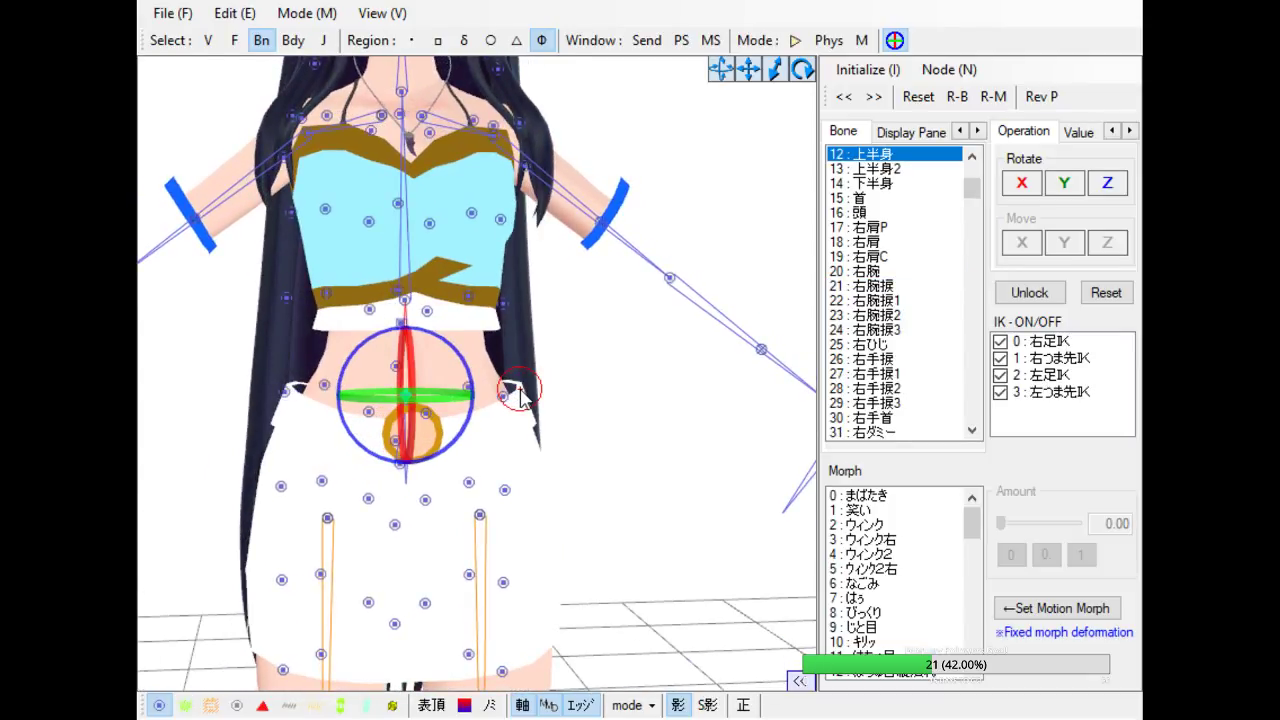
drag(448, 343, 398, 350)
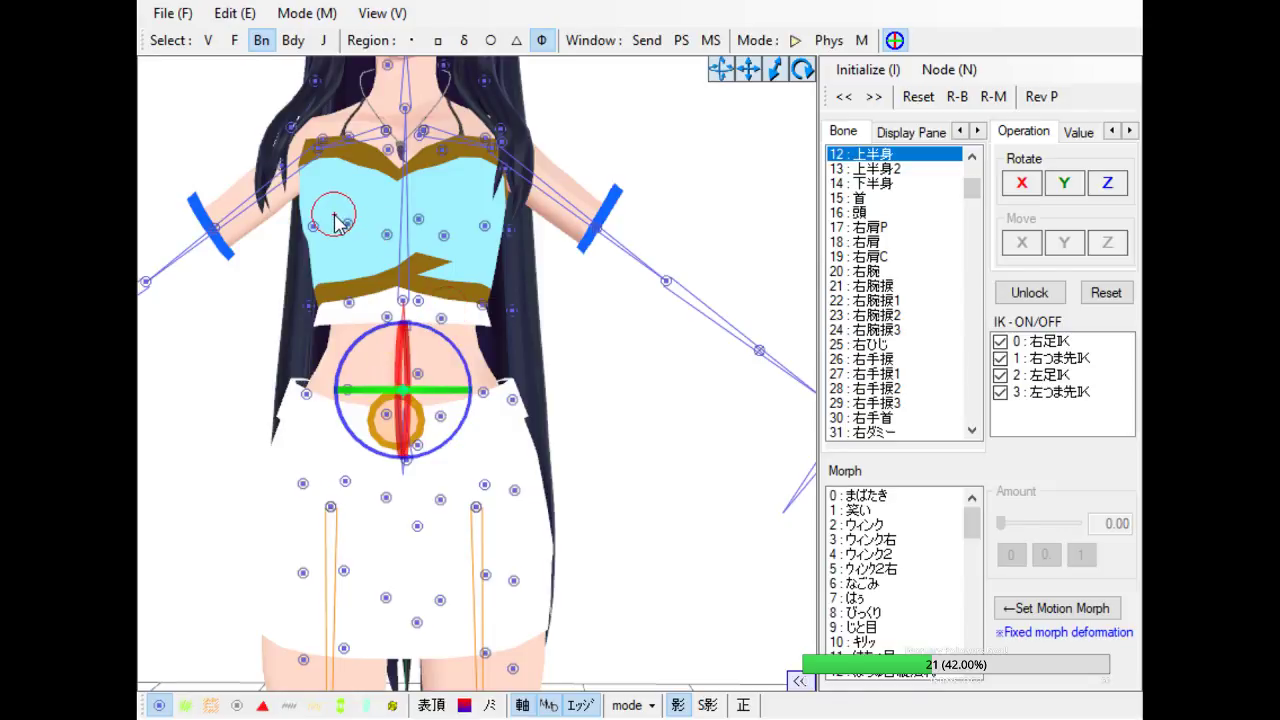
click(402, 300)
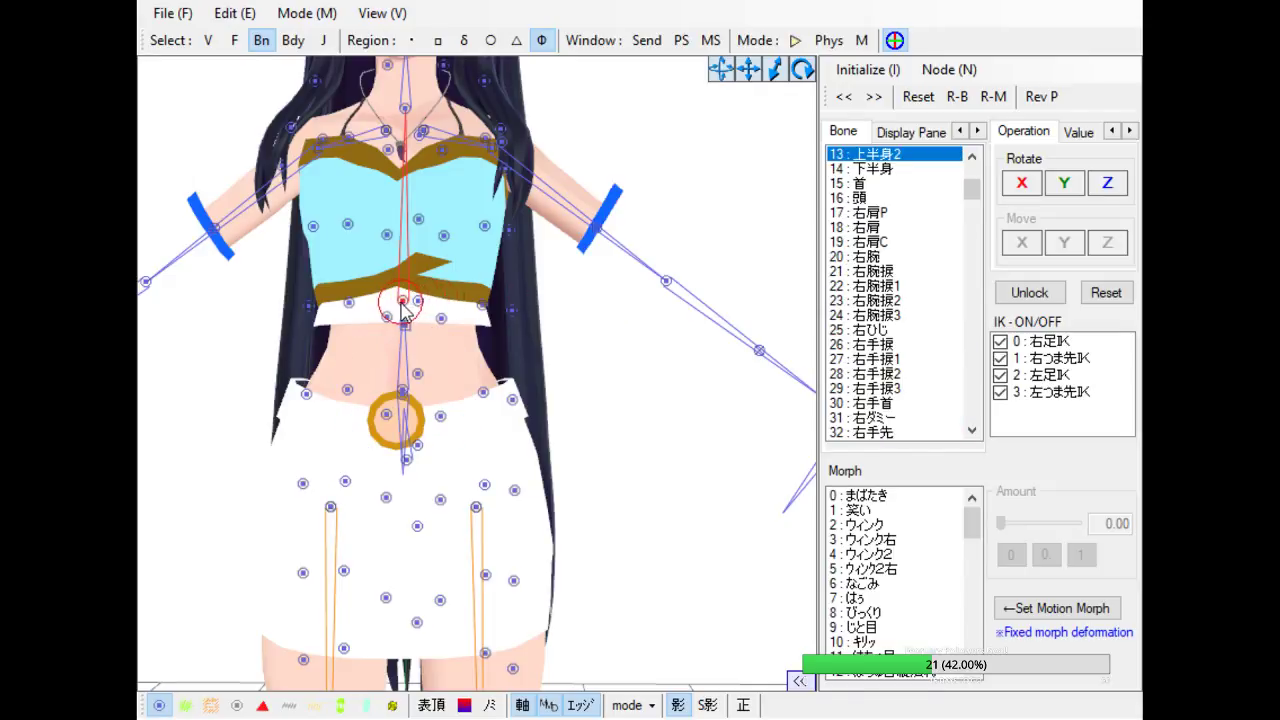
mouse_move(666, 331)
right_down()
mouse_move(686, 343)
mouse_move(680, 354)
mouse_move(703, 340)
mouse_move(661, 339)
right_up()
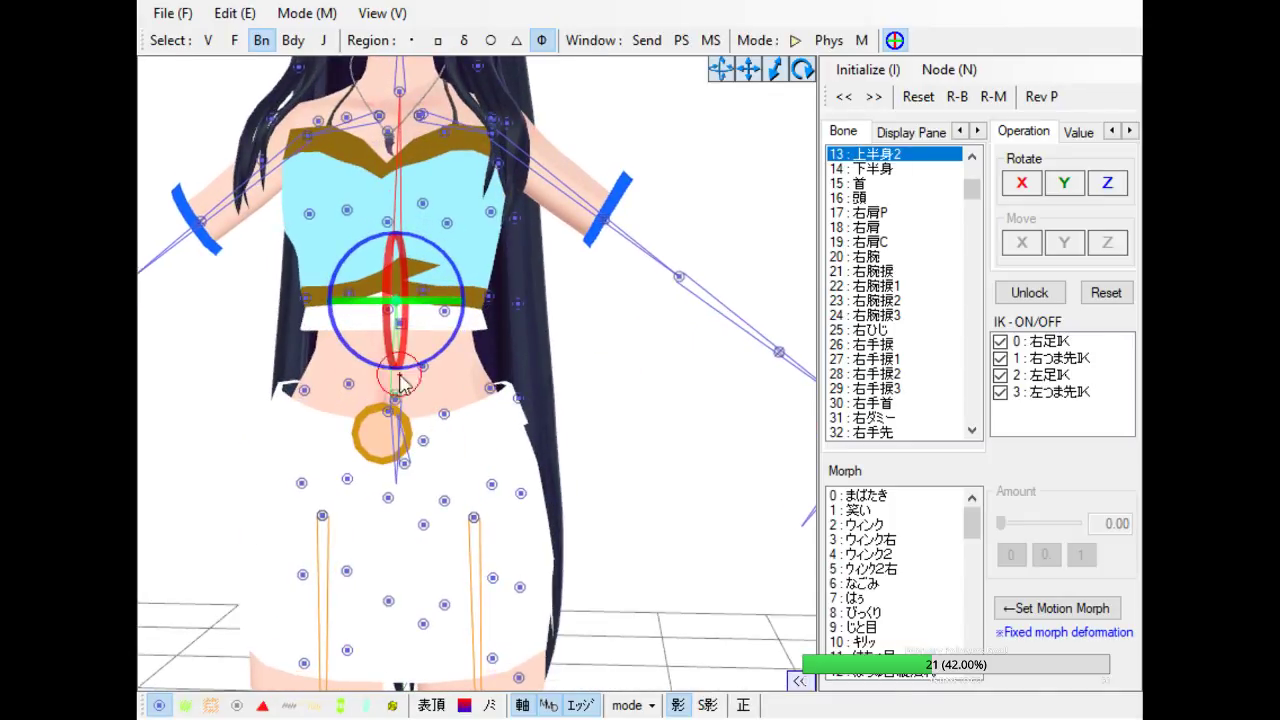
right_drag(566, 305, 490, 345)
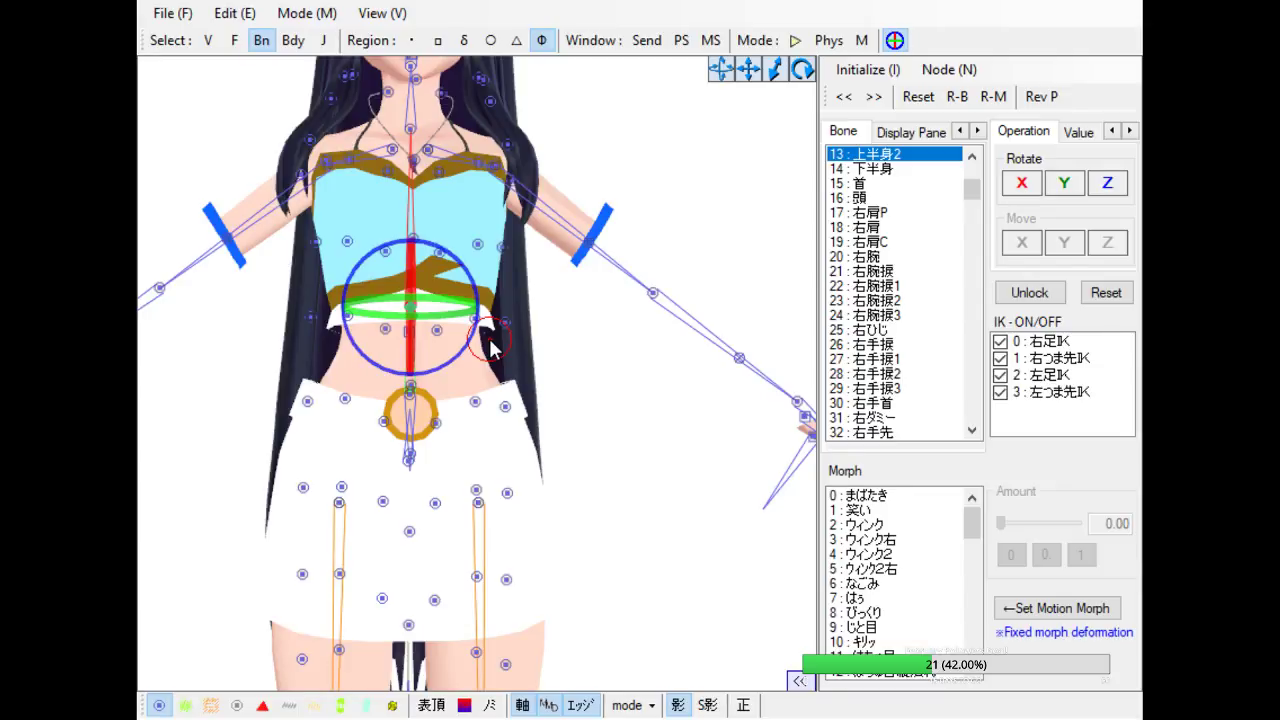
right_drag(490, 345, 488, 340)
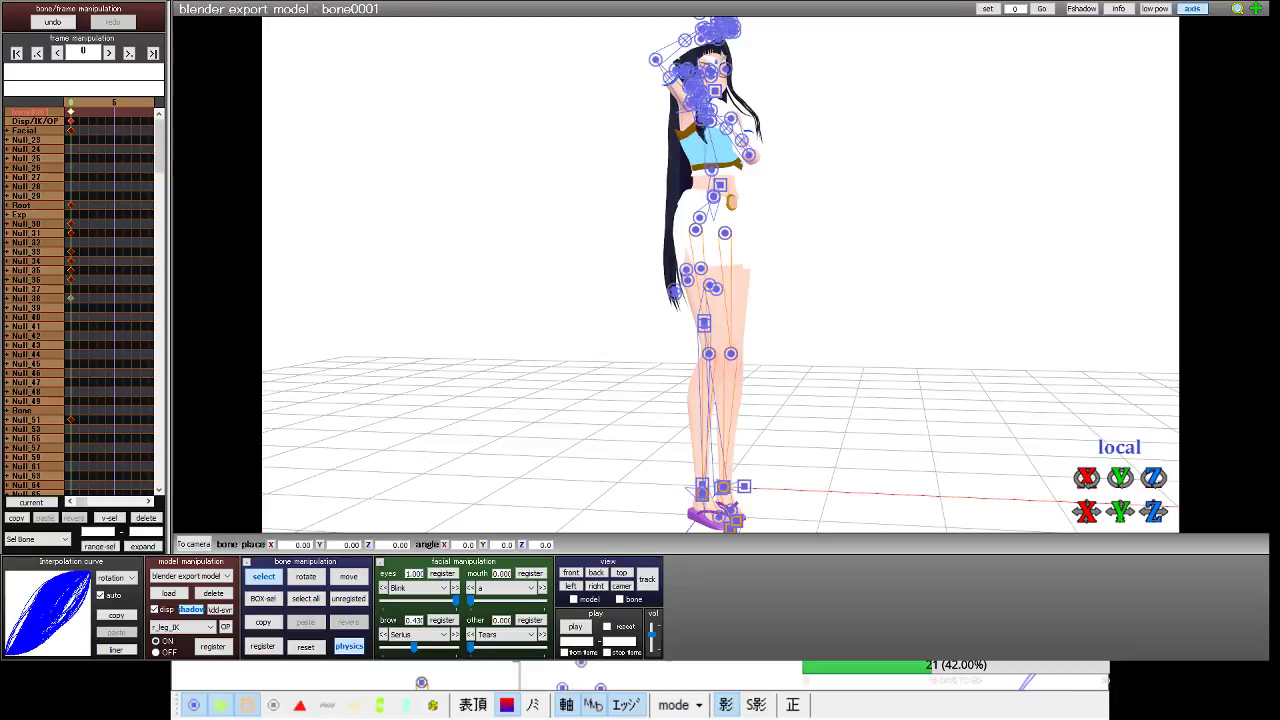
Switch back to PMX Editor's model view of the blue top and clear the vertex selection
key(alt+Tab)
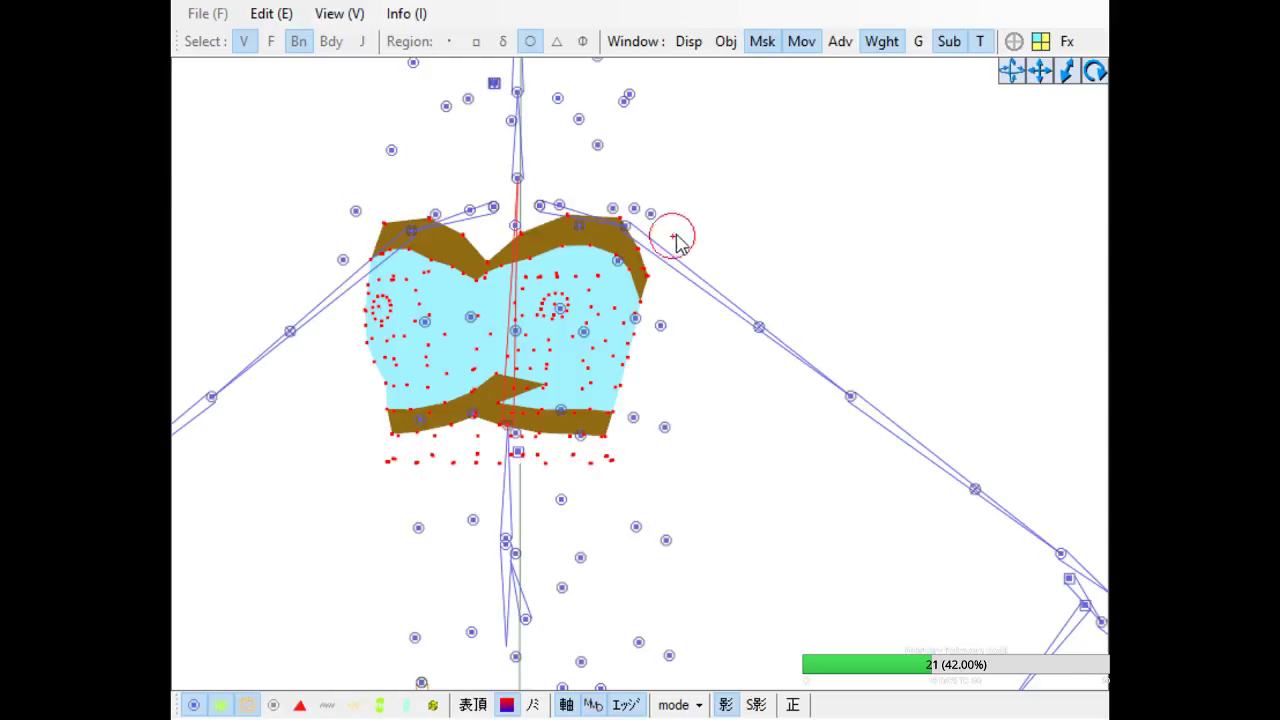
right_drag(709, 471, 727, 474)
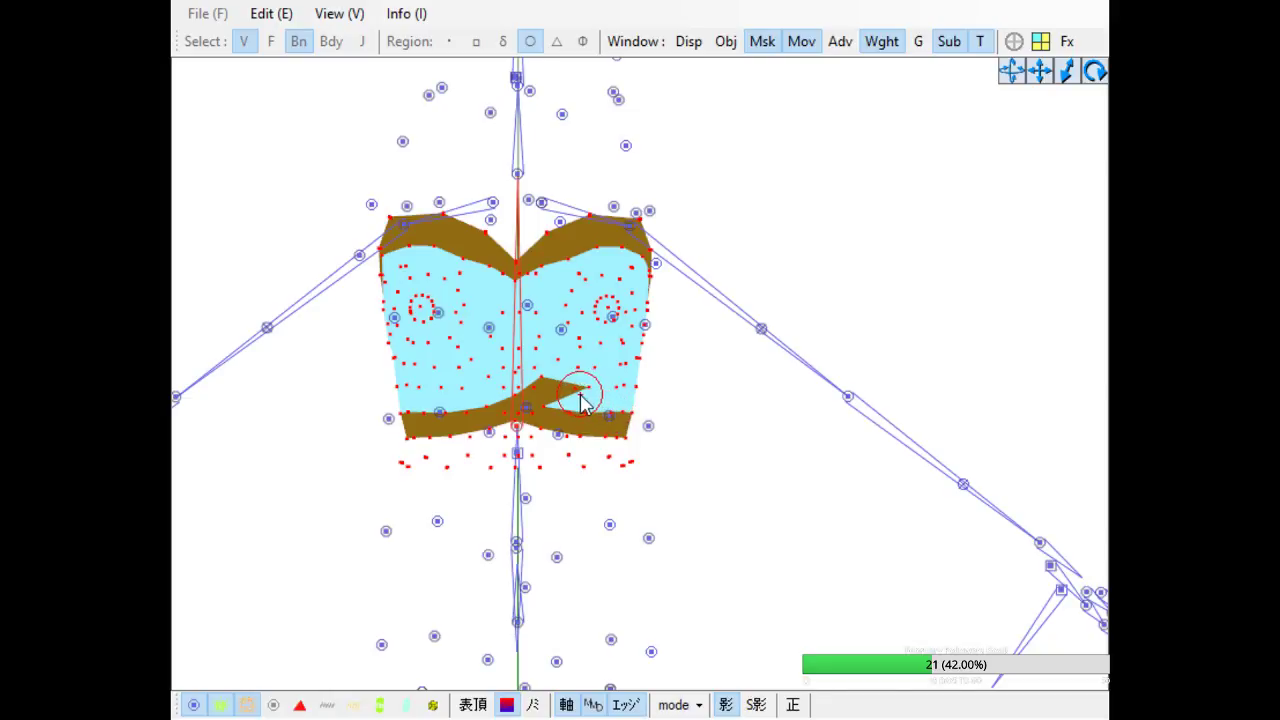
right_drag(681, 496, 703, 512)
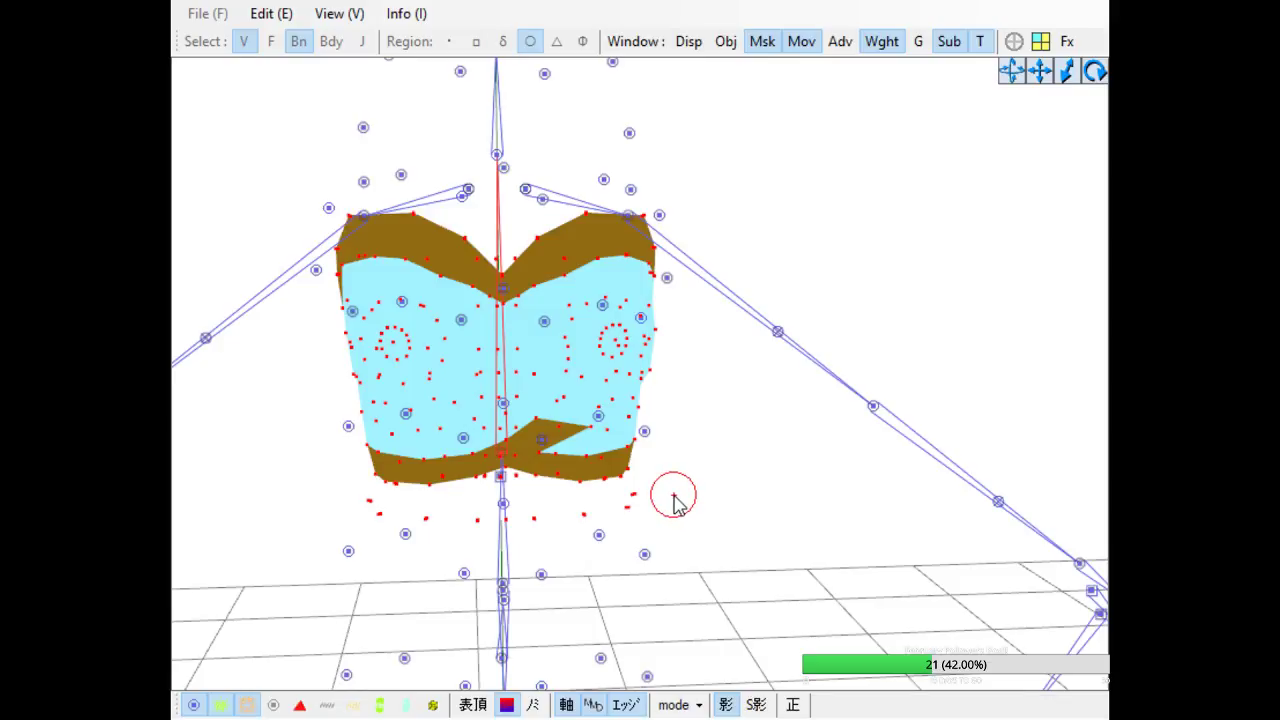
click(666, 503)
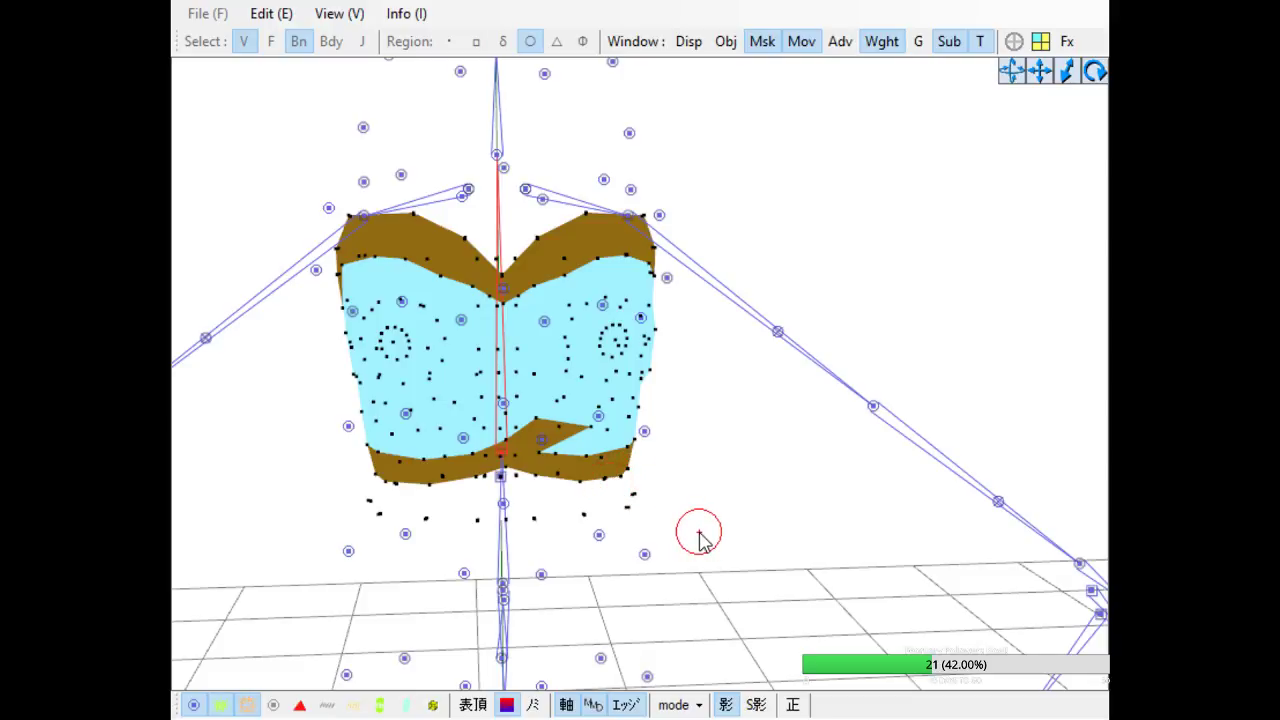
Select the 上半身 bone at the waist, below the blue top
mouse_move(1040, 71)
mouse_down()
mouse_move(1042, 28)
mouse_move(1066, 8)
mouse_move(1048, 20)
mouse_move(1043, 70)
mouse_up()
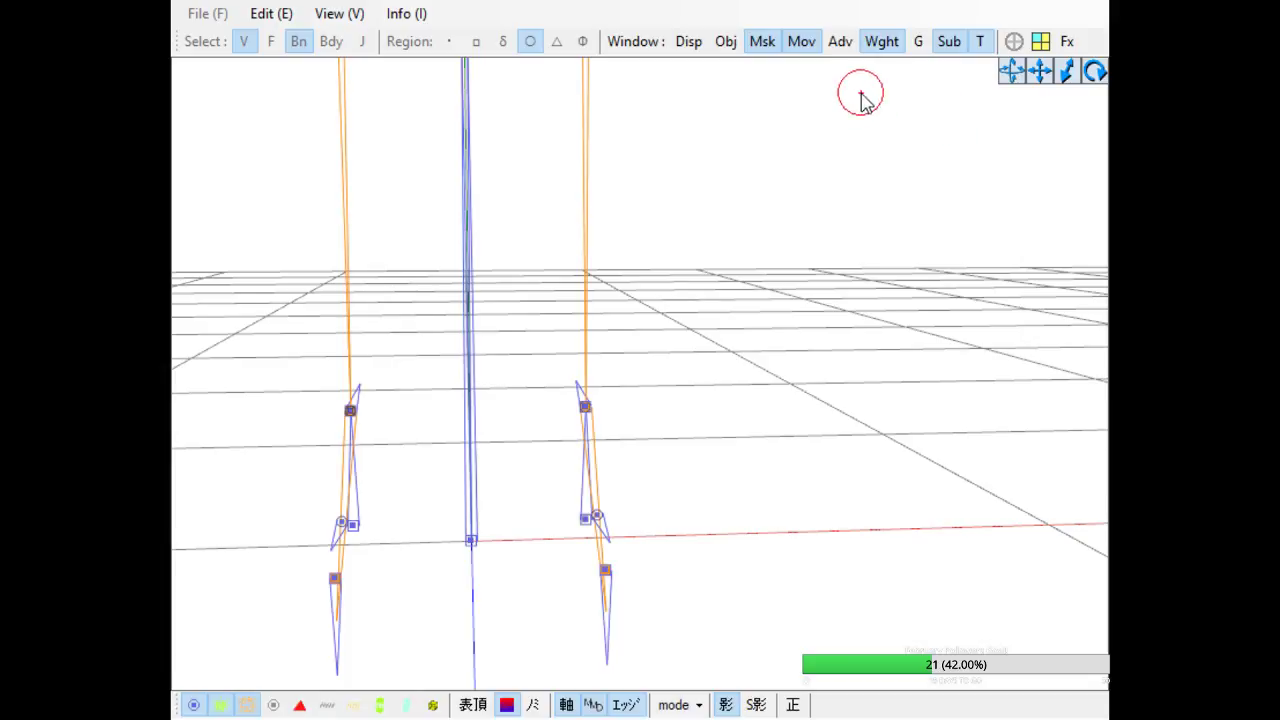
drag(1039, 71, 1022, 500)
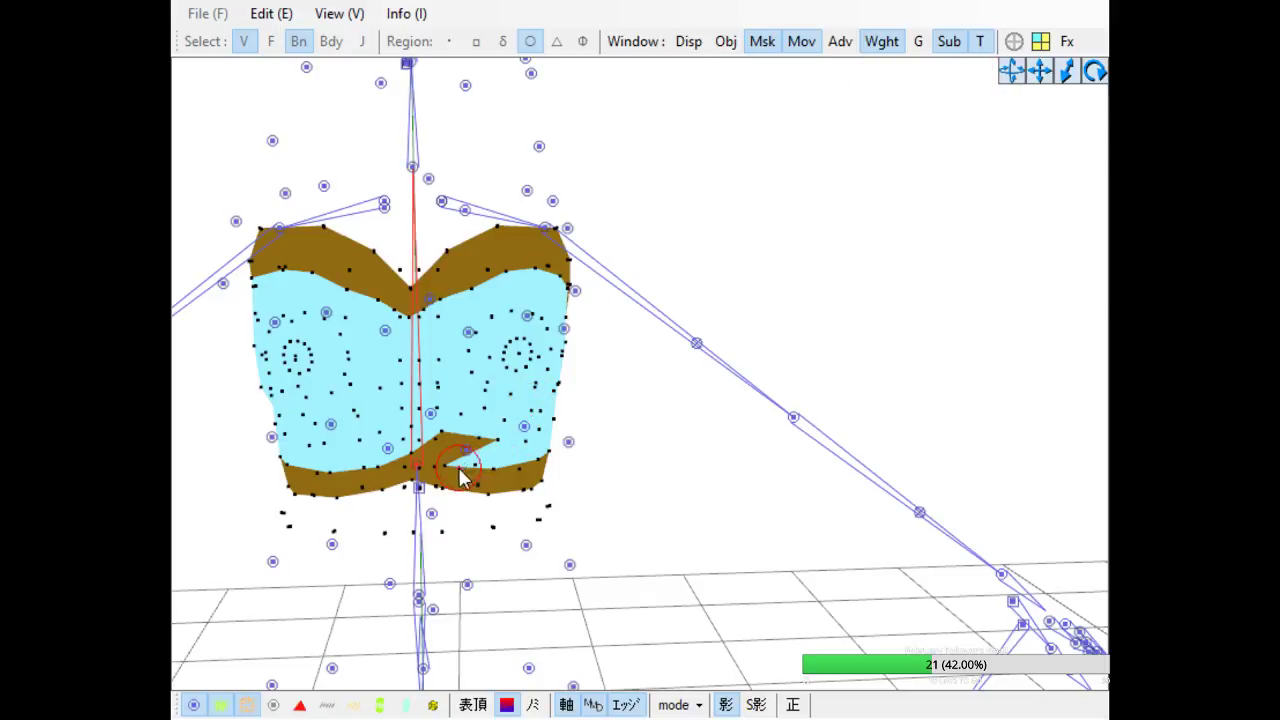
mouse_move(563, 514)
right_down()
mouse_move(613, 512)
mouse_move(551, 503)
mouse_move(561, 519)
right_up()
right_drag(394, 627, 503, 623)
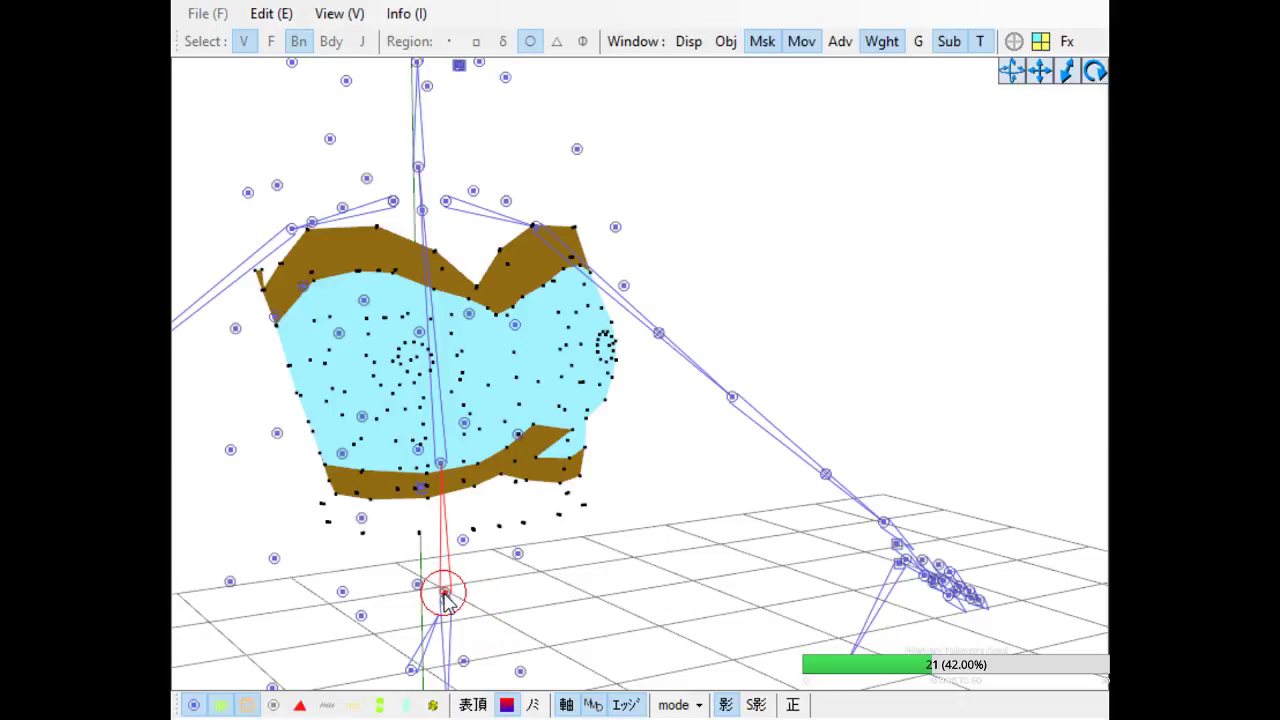
right_drag(586, 540, 560, 550)
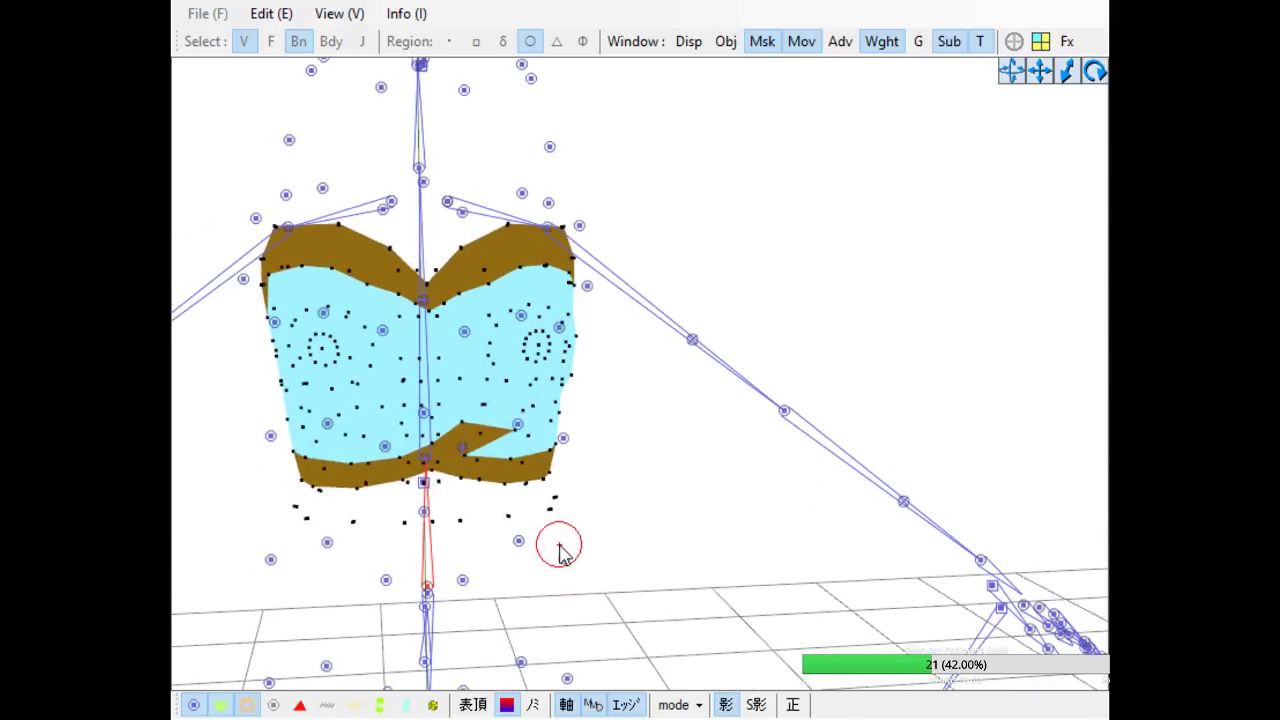
Select the vertices along and just below the lower hem of the blue top, all the way around
drag(1040, 74, 1206, 63)
right_drag(849, 481, 840, 486)
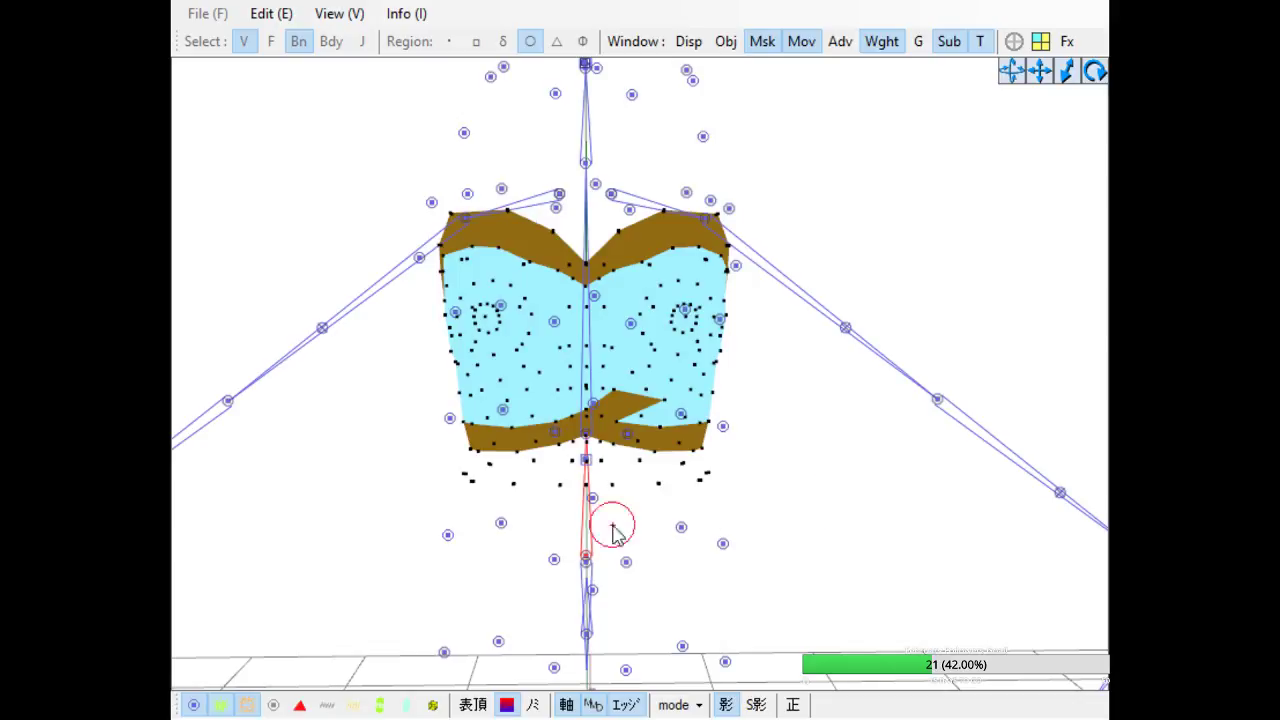
mouse_move(729, 513)
right_down()
mouse_move(746, 525)
mouse_move(832, 517)
mouse_move(752, 509)
right_up()
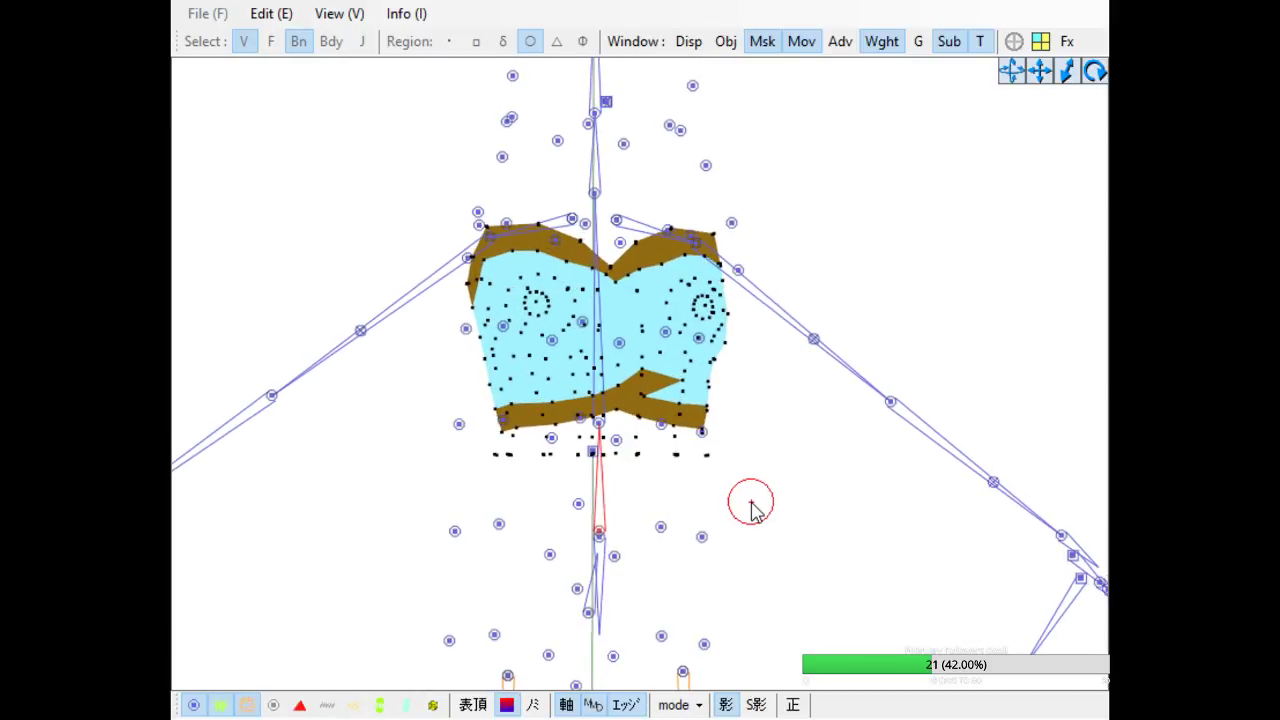
right_drag(584, 432, 612, 445)
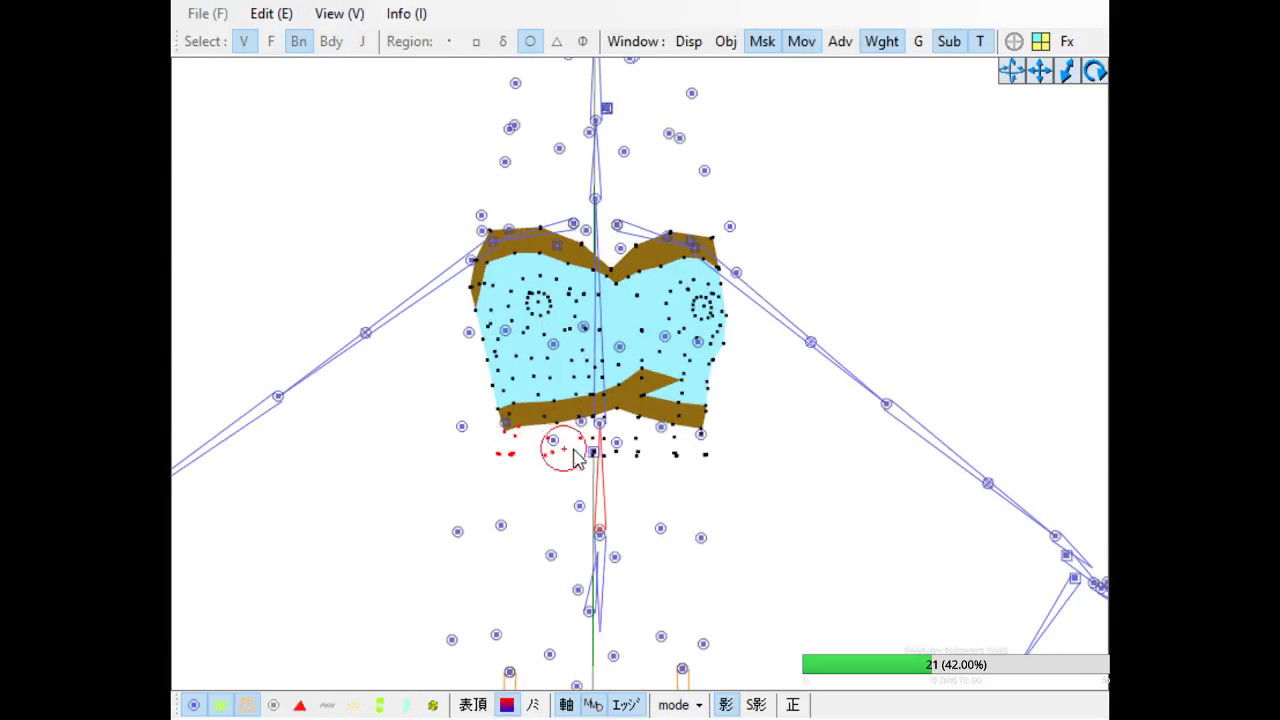
right_drag(624, 456, 724, 470)
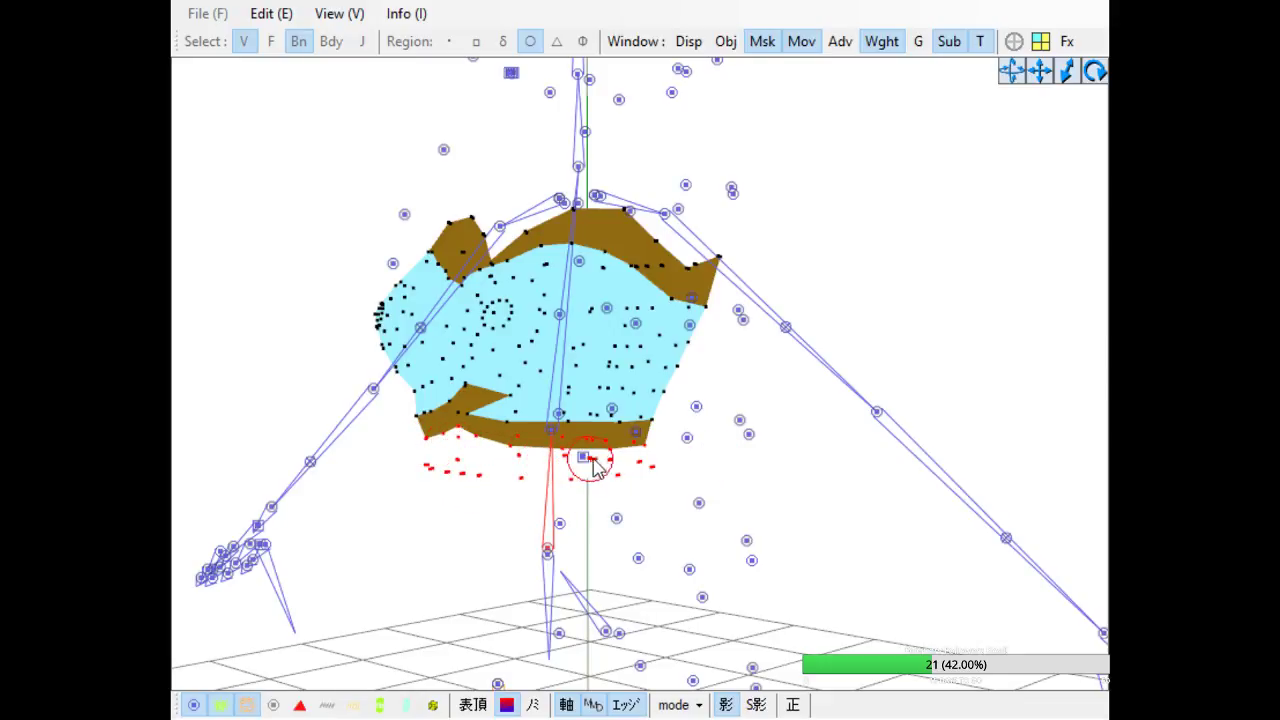
Examine the selected hem vertices of the top relative to the 上半身 bone from the front, side and back
right_drag(706, 470, 371, 470)
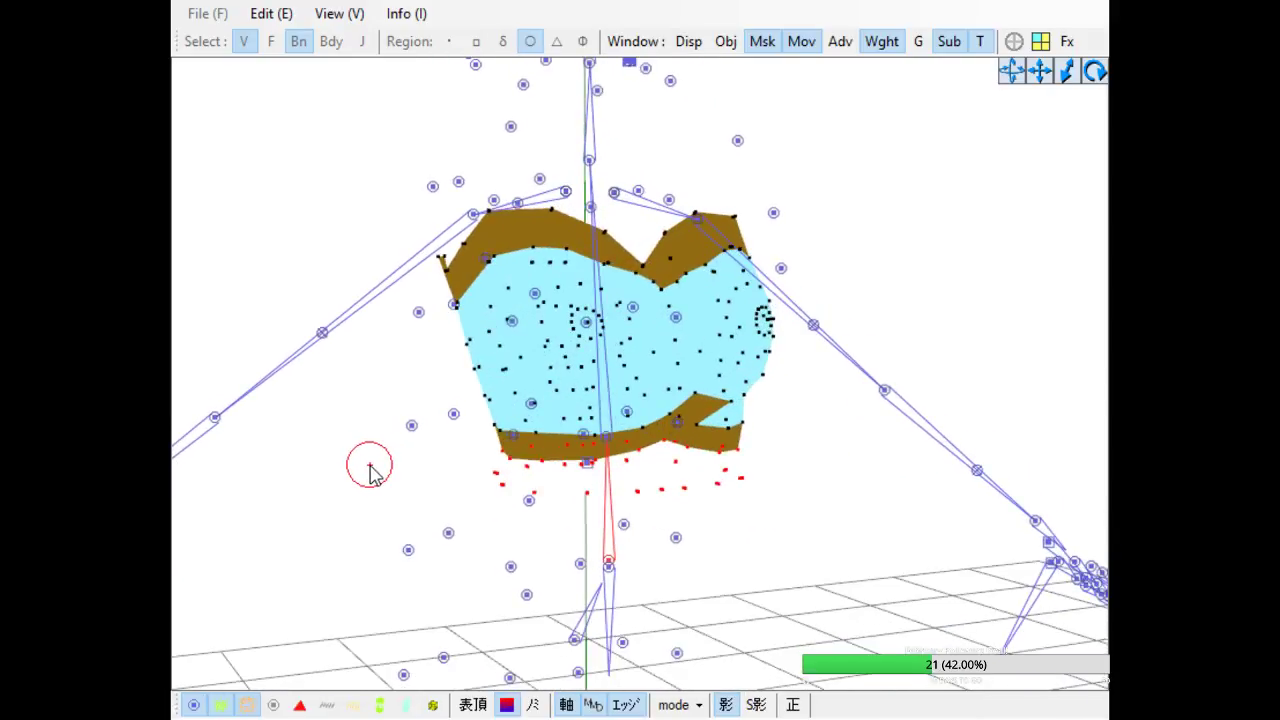
right_drag(363, 462, 472, 476)
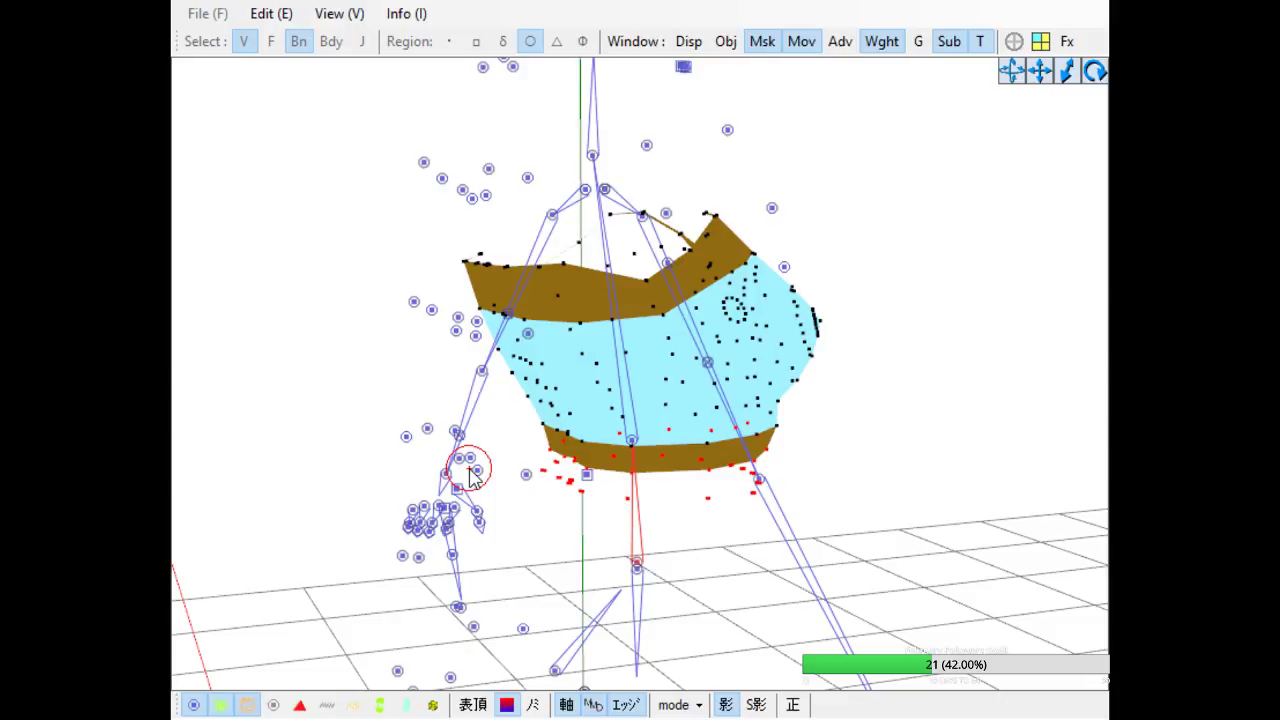
right_drag(472, 476, 460, 476)
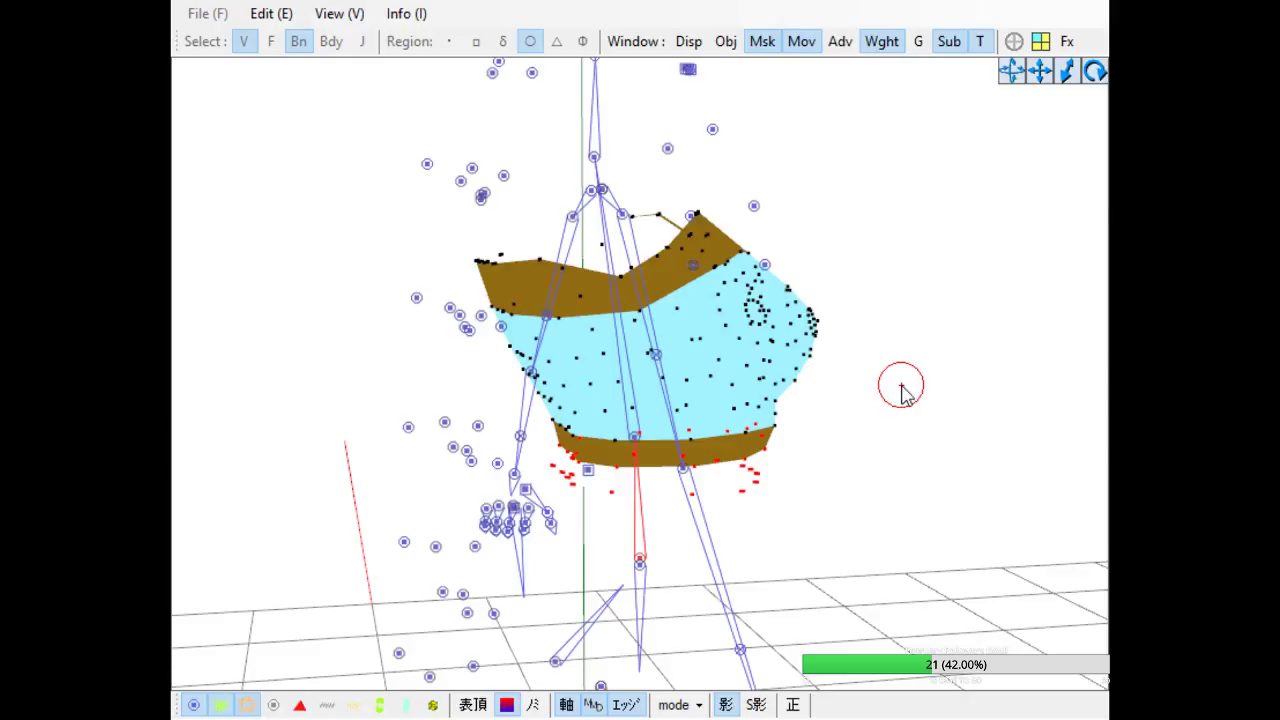
right_drag(980, 571, 870, 530)
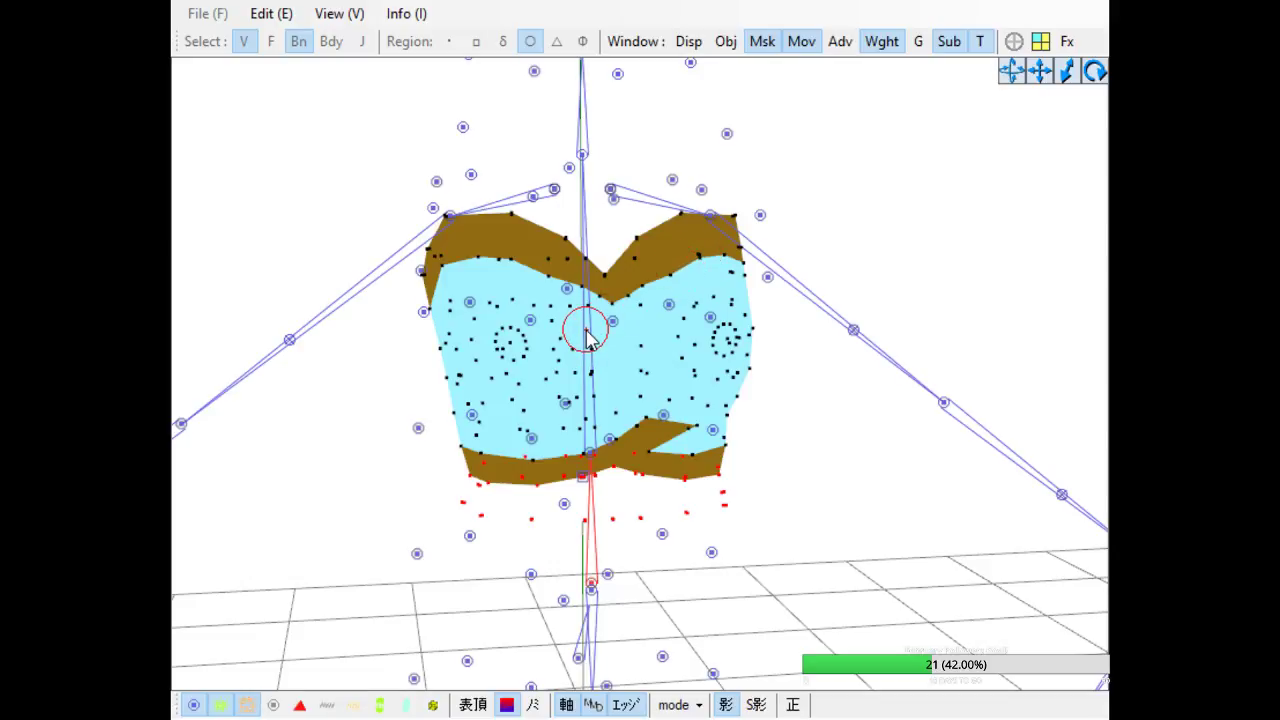
scroll(803, 491, down, 3)
right_drag(807, 500, 856, 507)
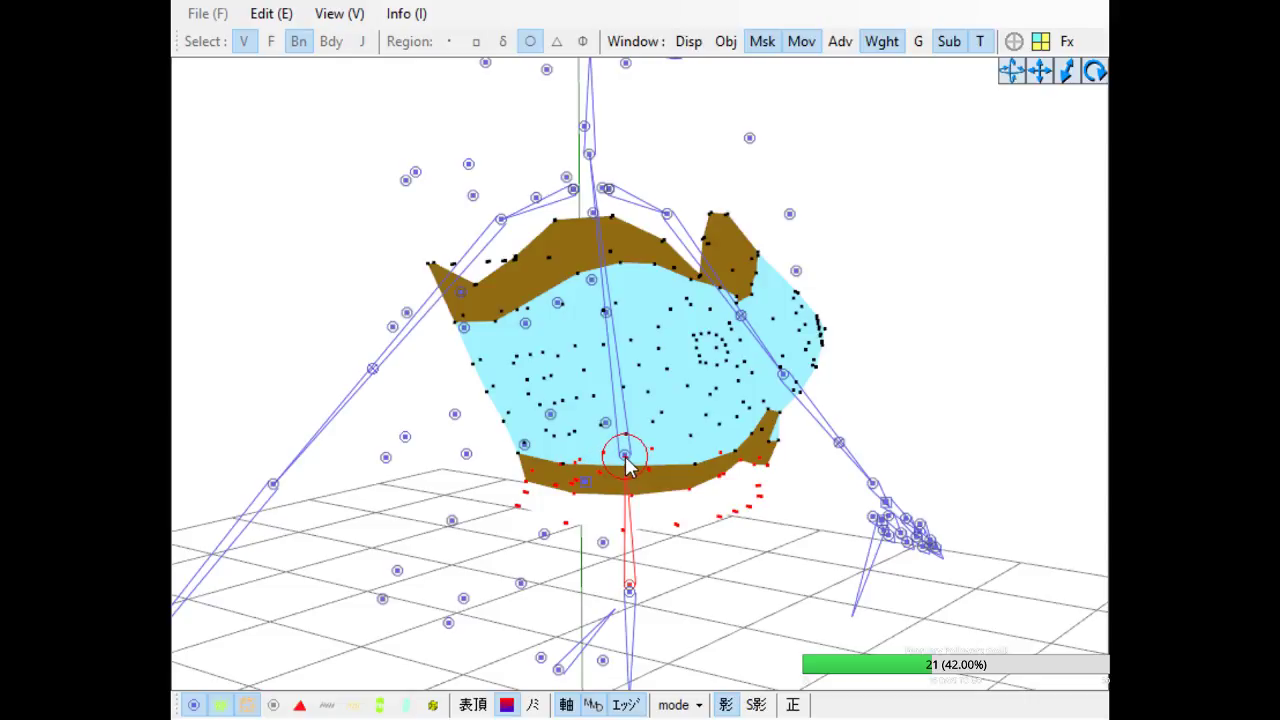
right_drag(843, 509, 686, 490)
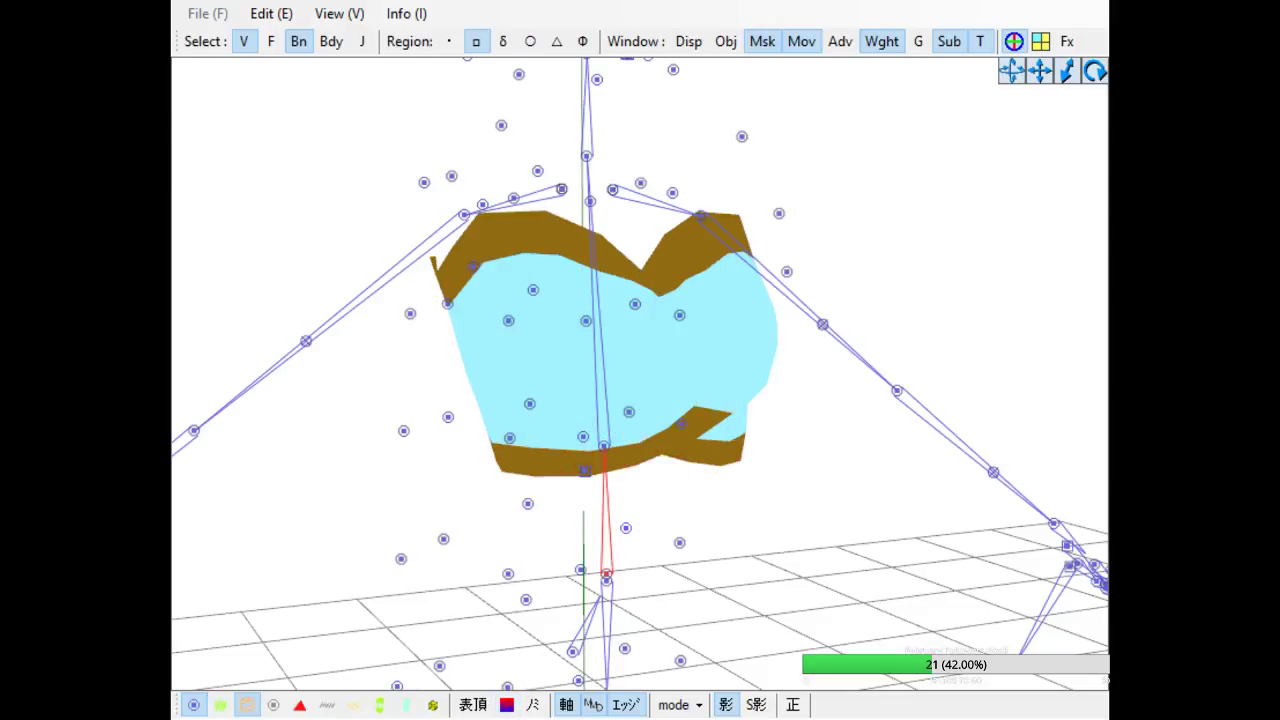
click(608, 457)
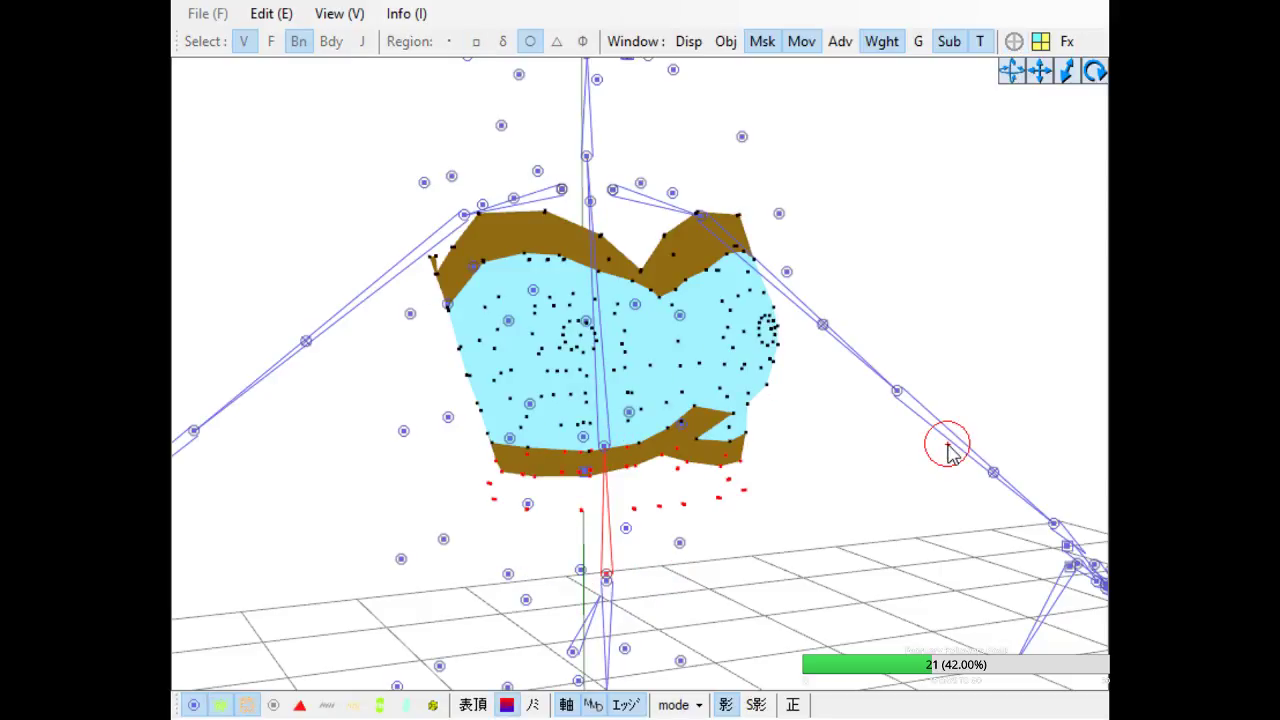
right_drag(880, 502, 858, 505)
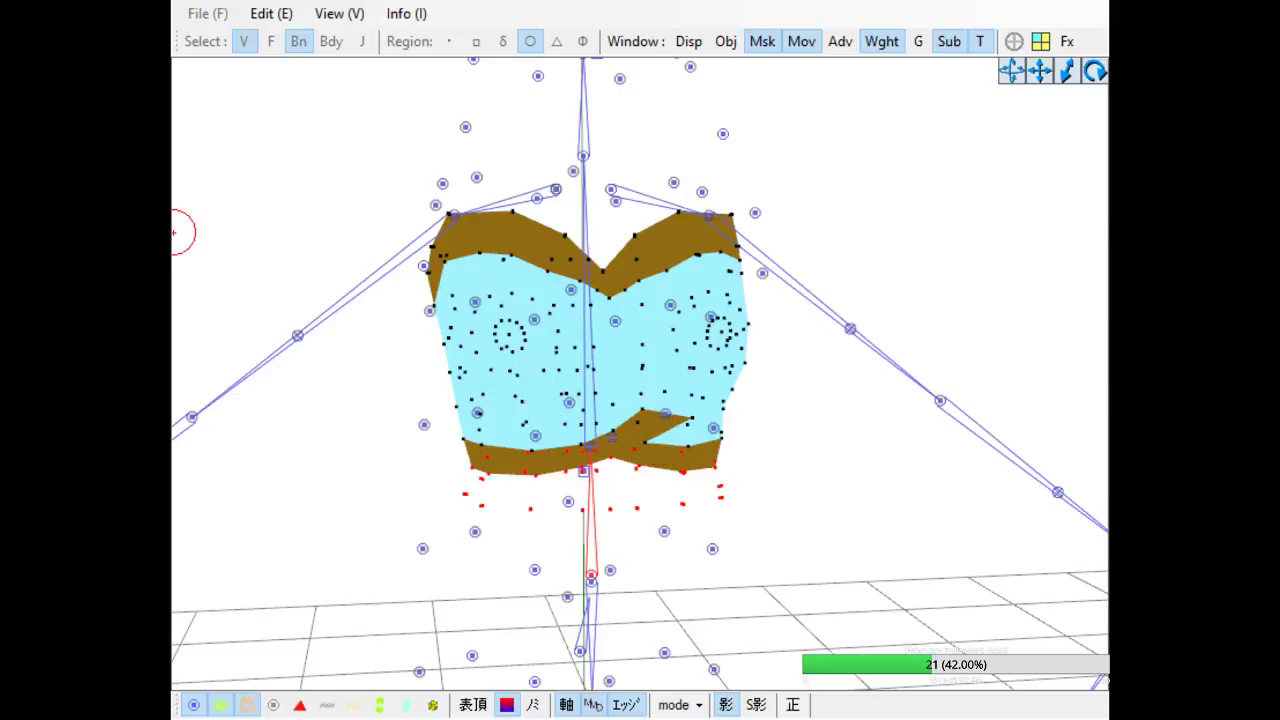
Select the 上半身2 bone and select the blue top's vertices above the lower hem band
click(592, 456)
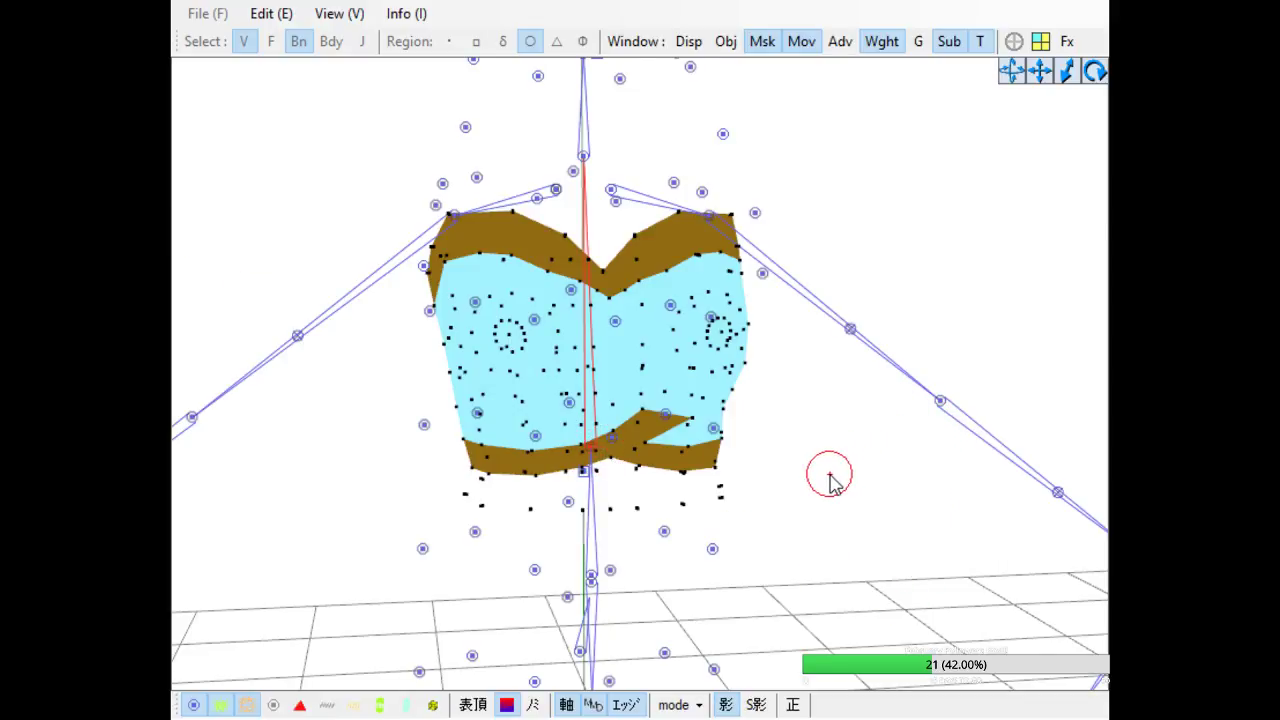
right_drag(826, 477, 906, 472)
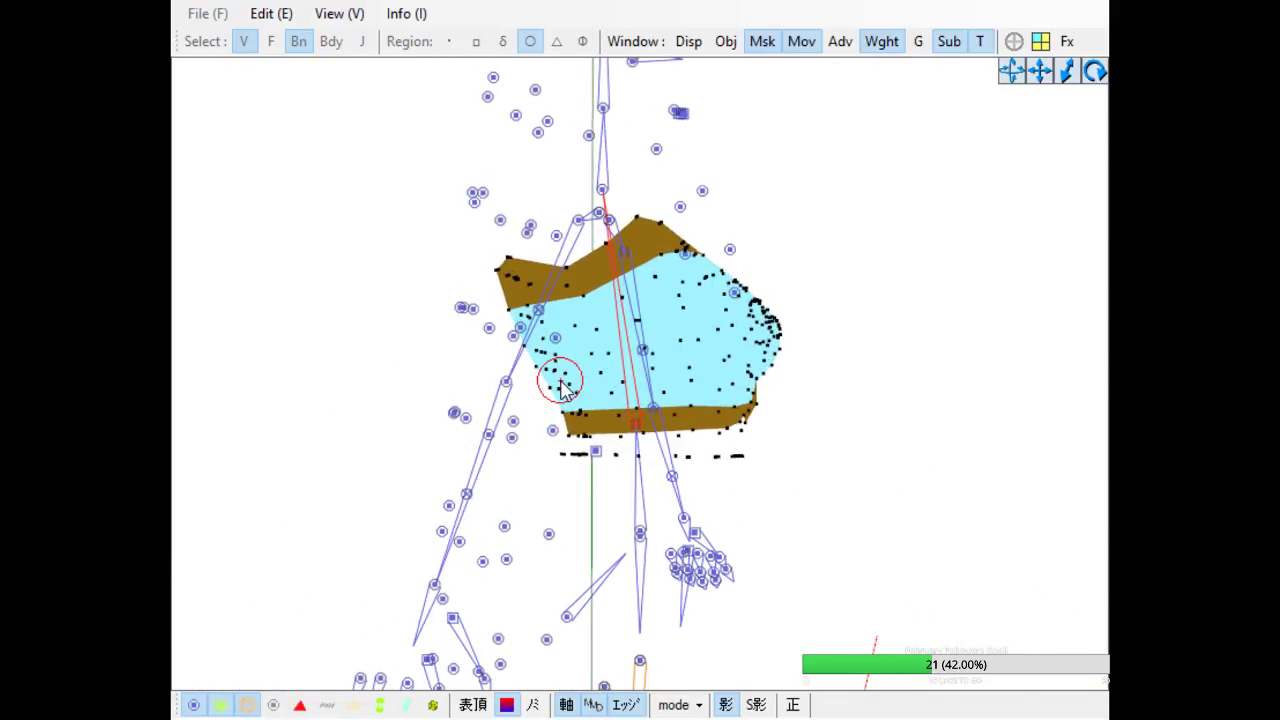
right_drag(591, 457, 615, 468)
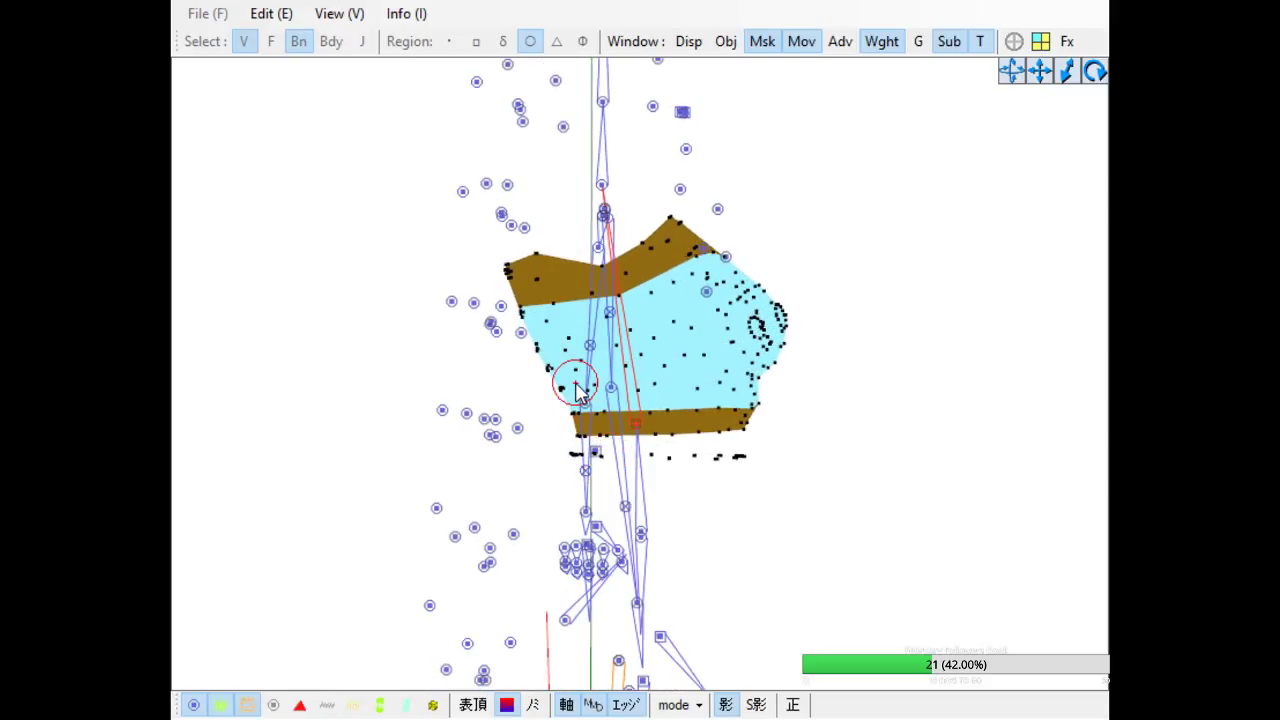
mouse_move(572, 410)
mouse_down()
mouse_move(517, 271)
mouse_move(560, 365)
mouse_move(660, 238)
mouse_move(710, 278)
mouse_move(685, 300)
mouse_move(770, 334)
mouse_move(766, 306)
mouse_move(614, 345)
mouse_move(742, 349)
mouse_move(600, 331)
mouse_move(606, 360)
mouse_move(756, 352)
mouse_move(747, 301)
mouse_move(737, 334)
mouse_move(763, 368)
mouse_move(575, 385)
mouse_up()
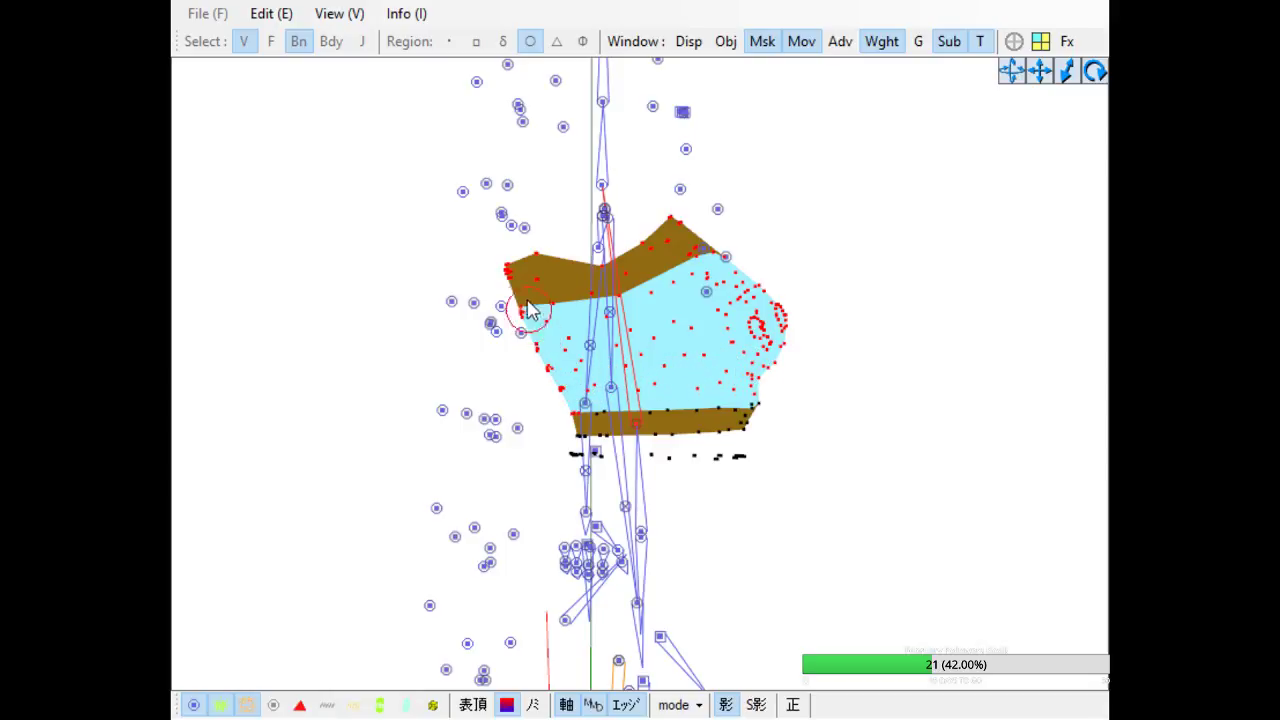
mouse_move(901, 424)
right_down()
mouse_move(871, 424)
mouse_move(889, 434)
right_up()
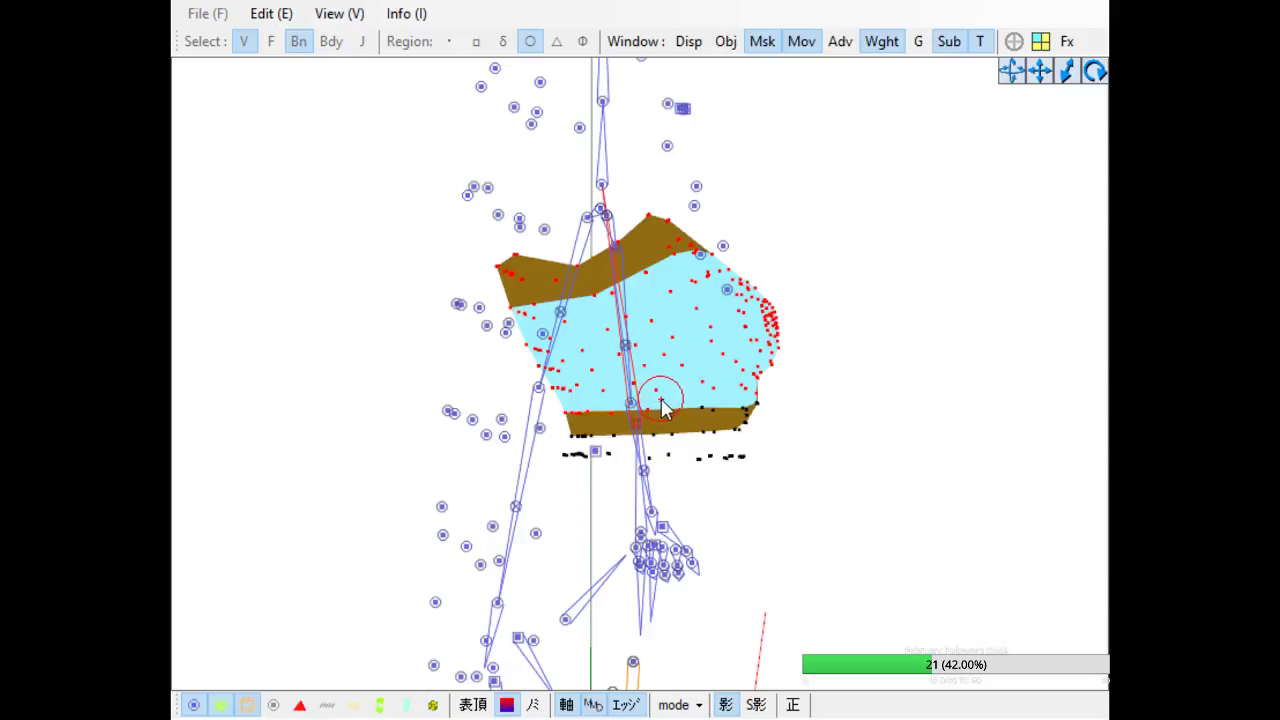
right_drag(920, 415, 815, 421)
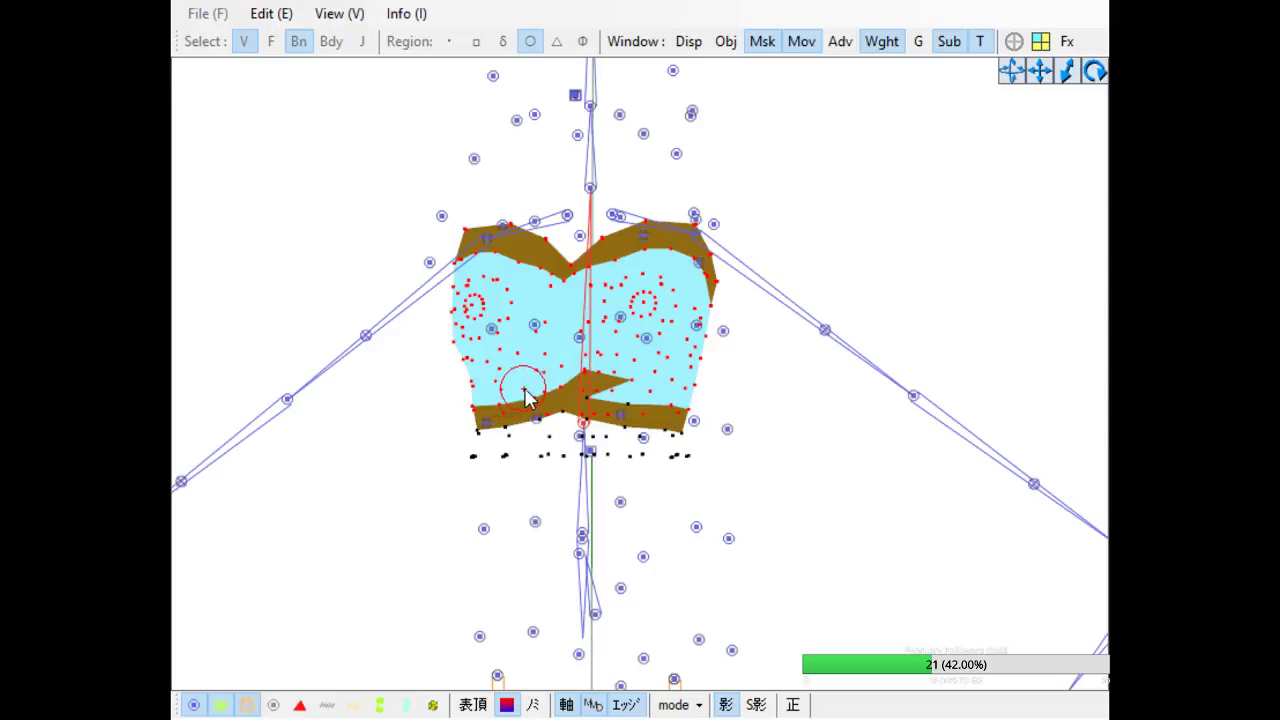
drag(607, 390, 633, 397)
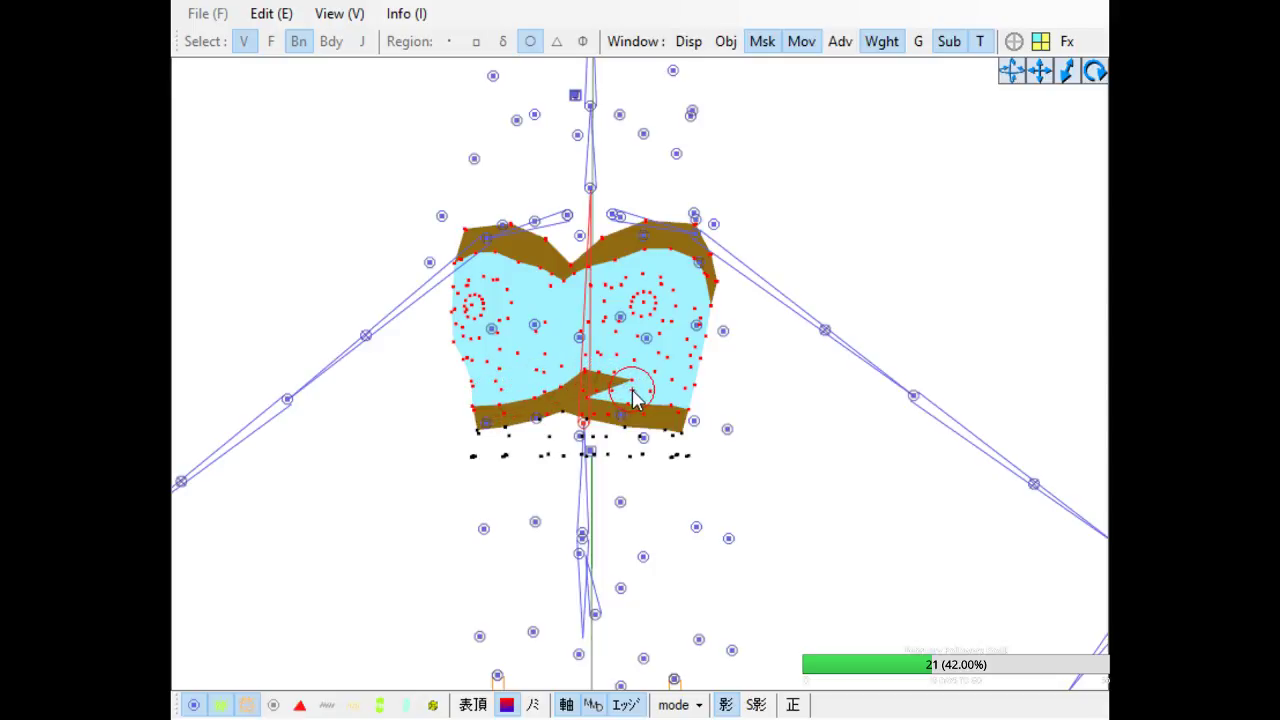
right_drag(733, 423, 299, 427)
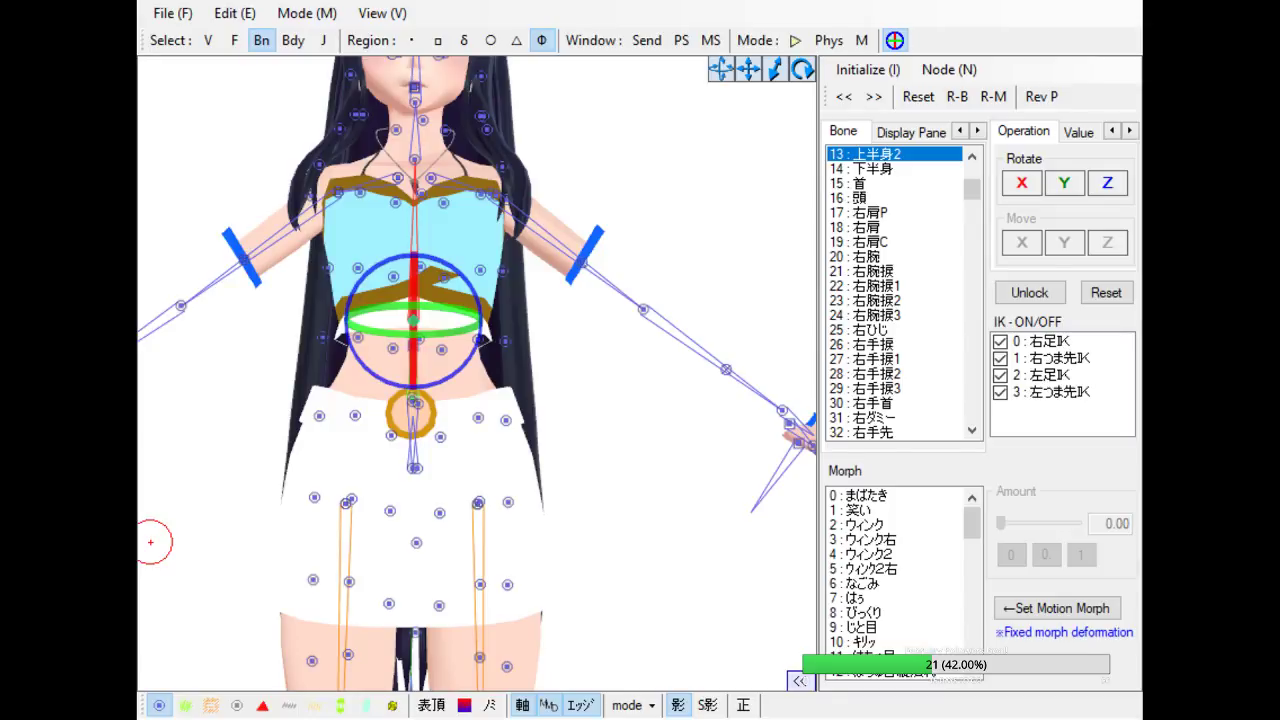
Switch to the transform view and inspect the bones around the chest and waist by picking them
click(573, 396)
click(522, 305)
click(415, 321)
drag(418, 328, 470, 338)
drag(487, 365, 414, 290)
click(414, 290)
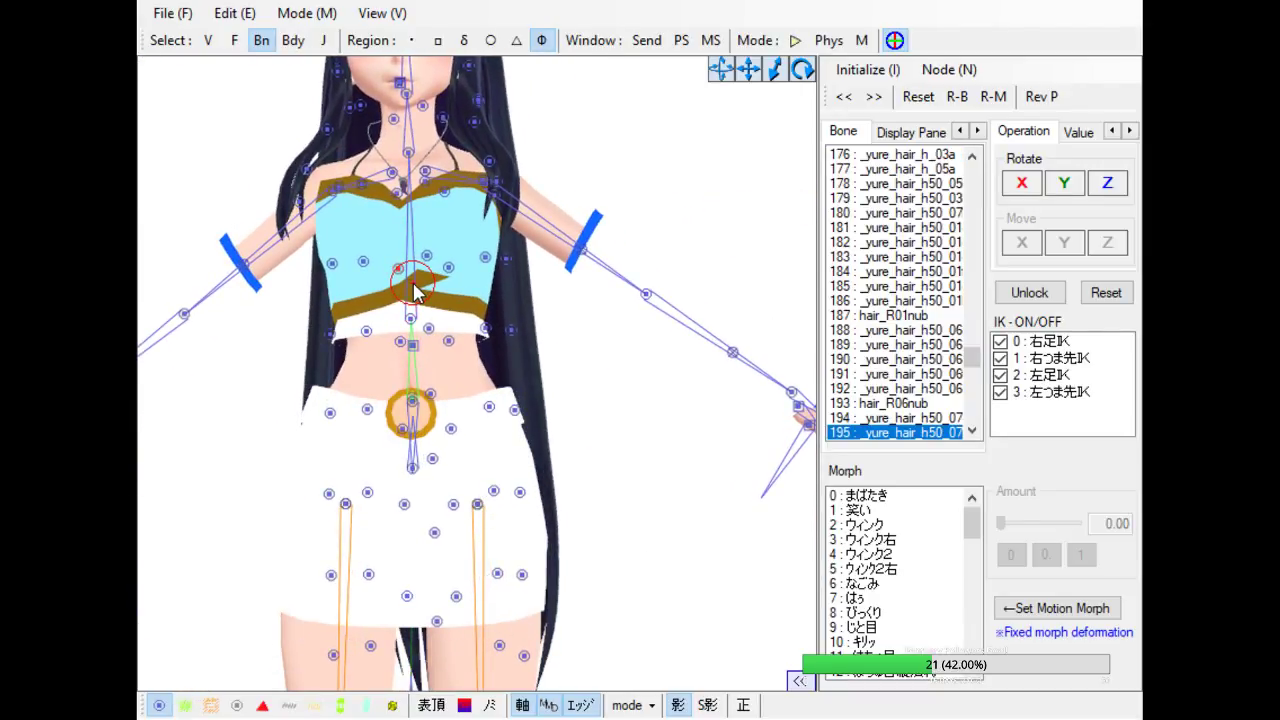
Try rotating the 上半身2 bone above the waist to bend the chest, and undo the rotation
click(411, 154)
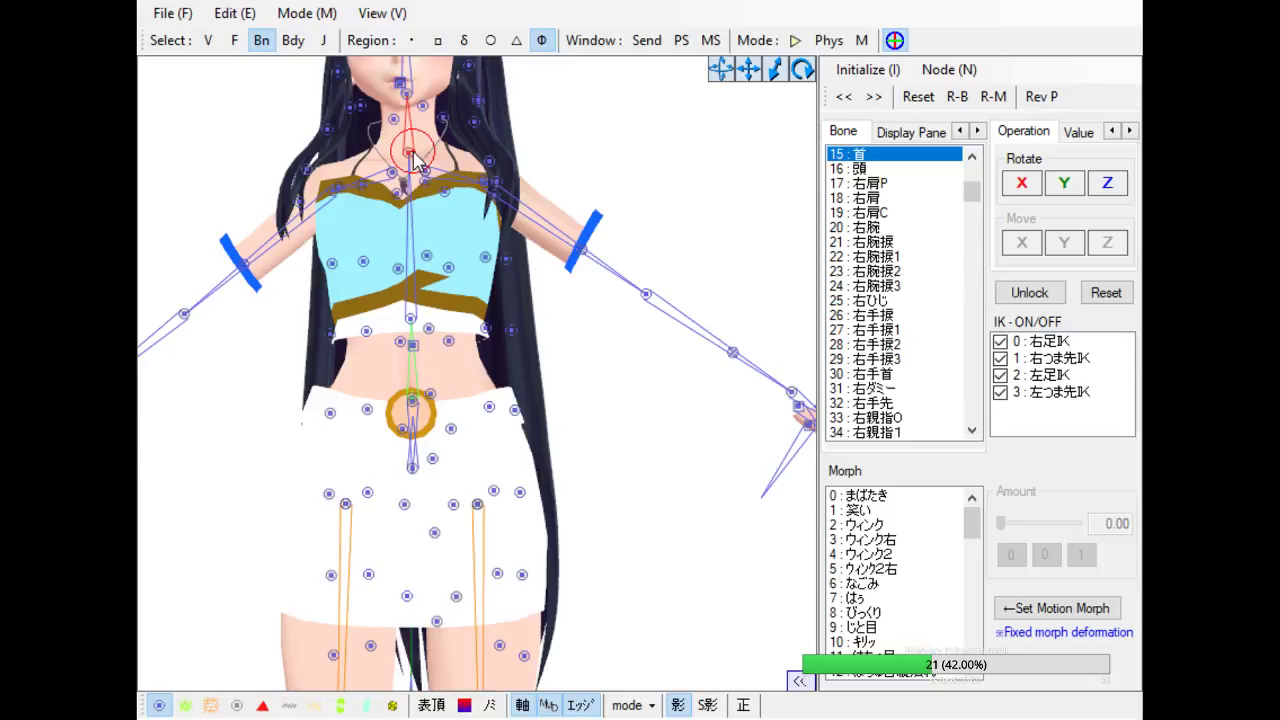
click(418, 251)
click(409, 320)
click(411, 322)
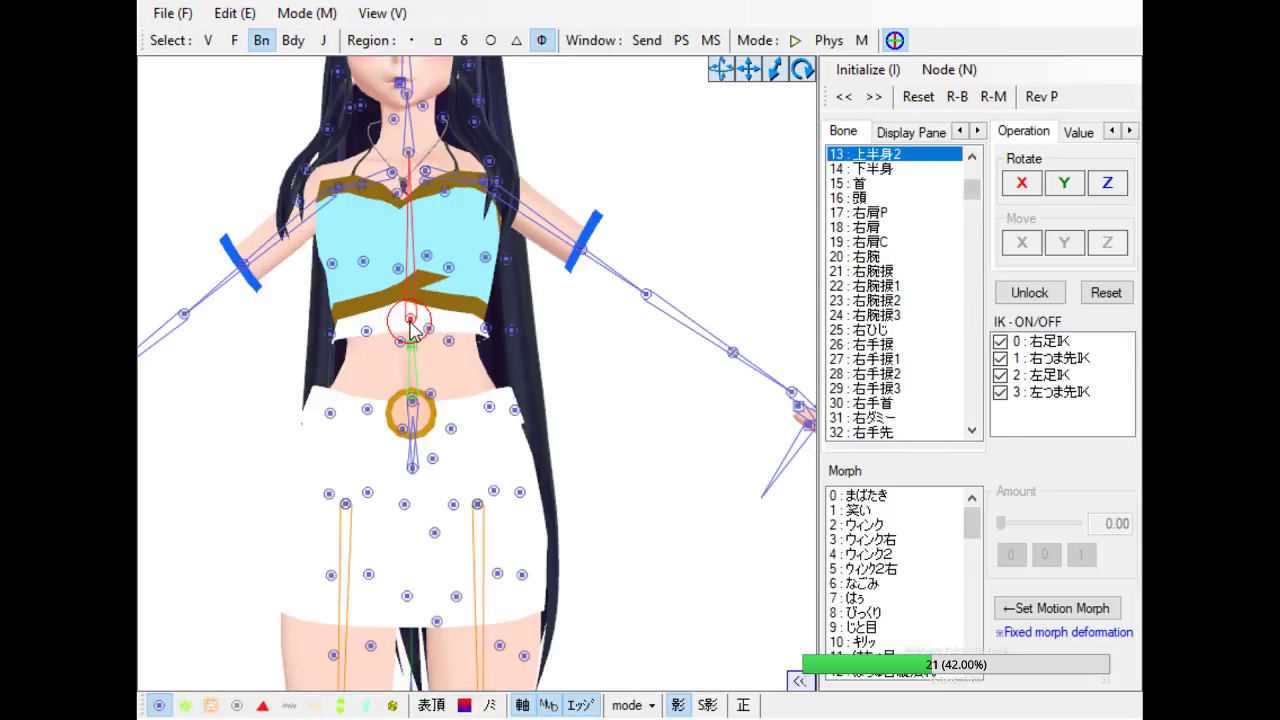
mouse_move(415, 264)
mouse_down()
mouse_move(414, 340)
mouse_move(416, 268)
mouse_move(415, 306)
mouse_move(415, 274)
mouse_move(415, 290)
mouse_move(466, 288)
mouse_move(476, 312)
mouse_move(452, 276)
mouse_move(374, 272)
mouse_move(434, 264)
mouse_move(466, 292)
mouse_move(386, 262)
mouse_move(428, 259)
mouse_up()
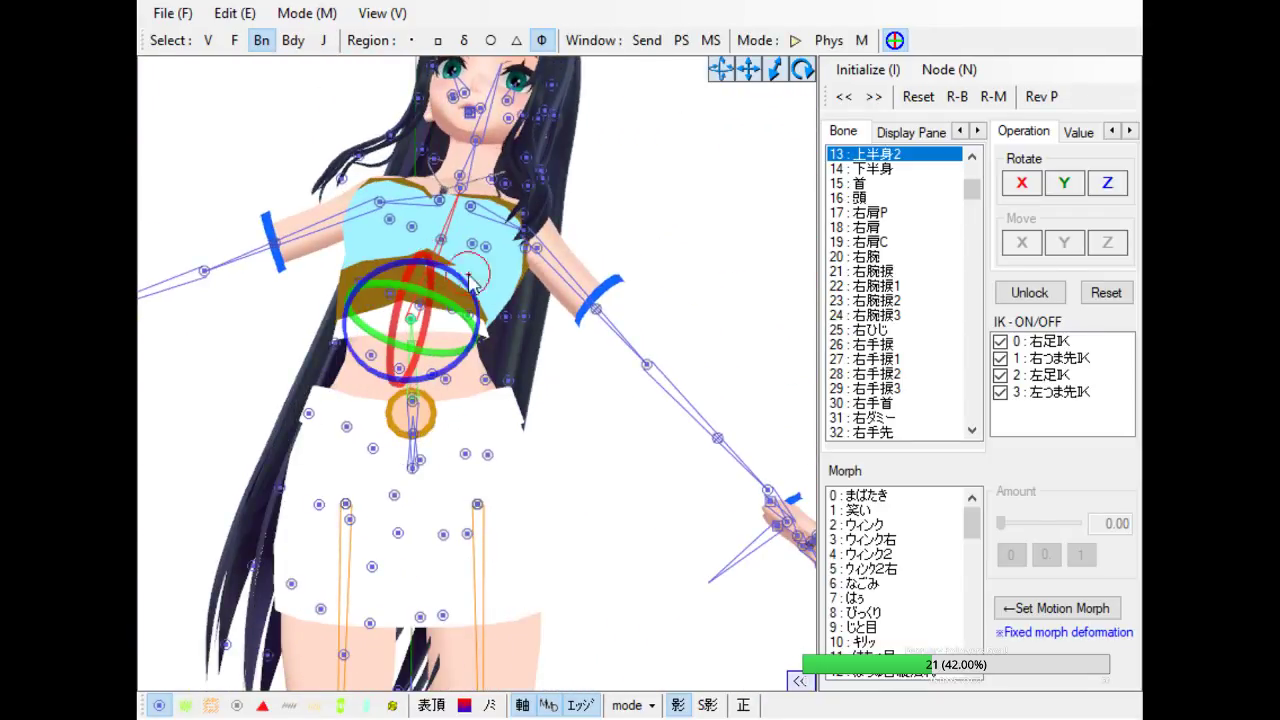
key(ctrl+z)
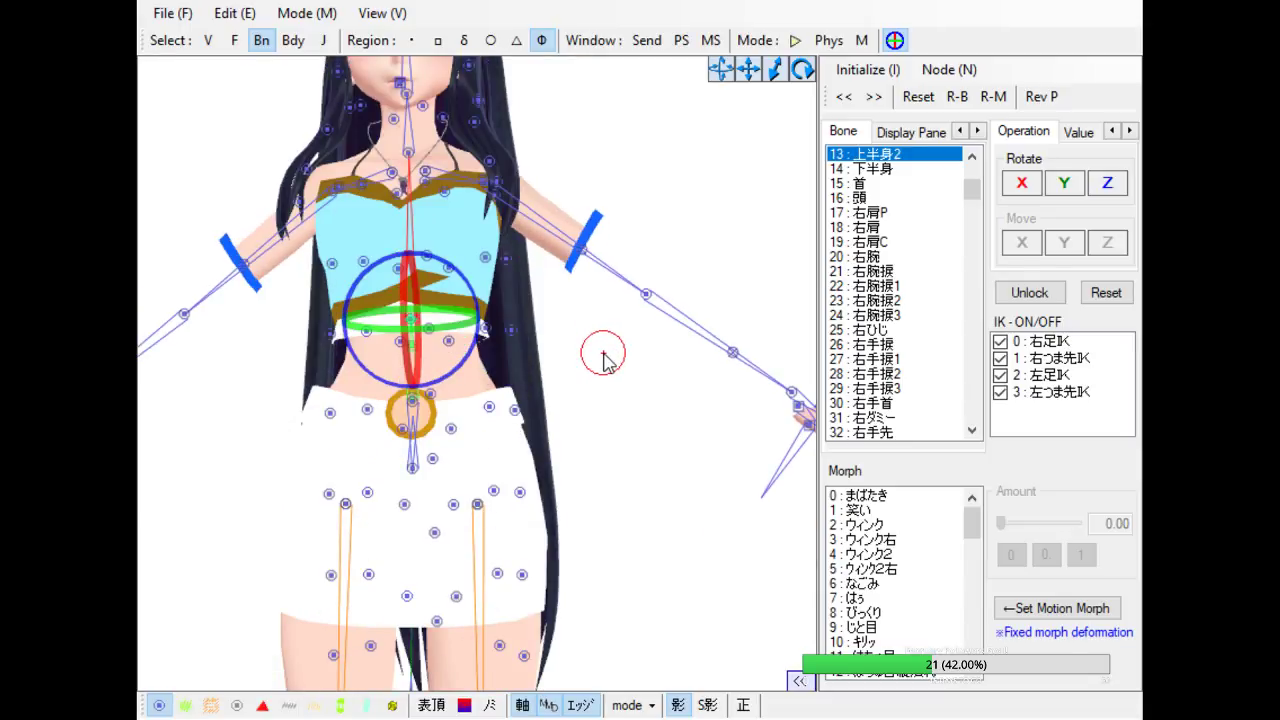
Inspect the bones around the waist and top's hem from the front and side by picking the Fanged Necklace and 下半身 bones
mouse_move(577, 390)
mouse_down()
mouse_move(486, 398)
mouse_move(402, 369)
mouse_move(418, 348)
mouse_move(443, 359)
mouse_up()
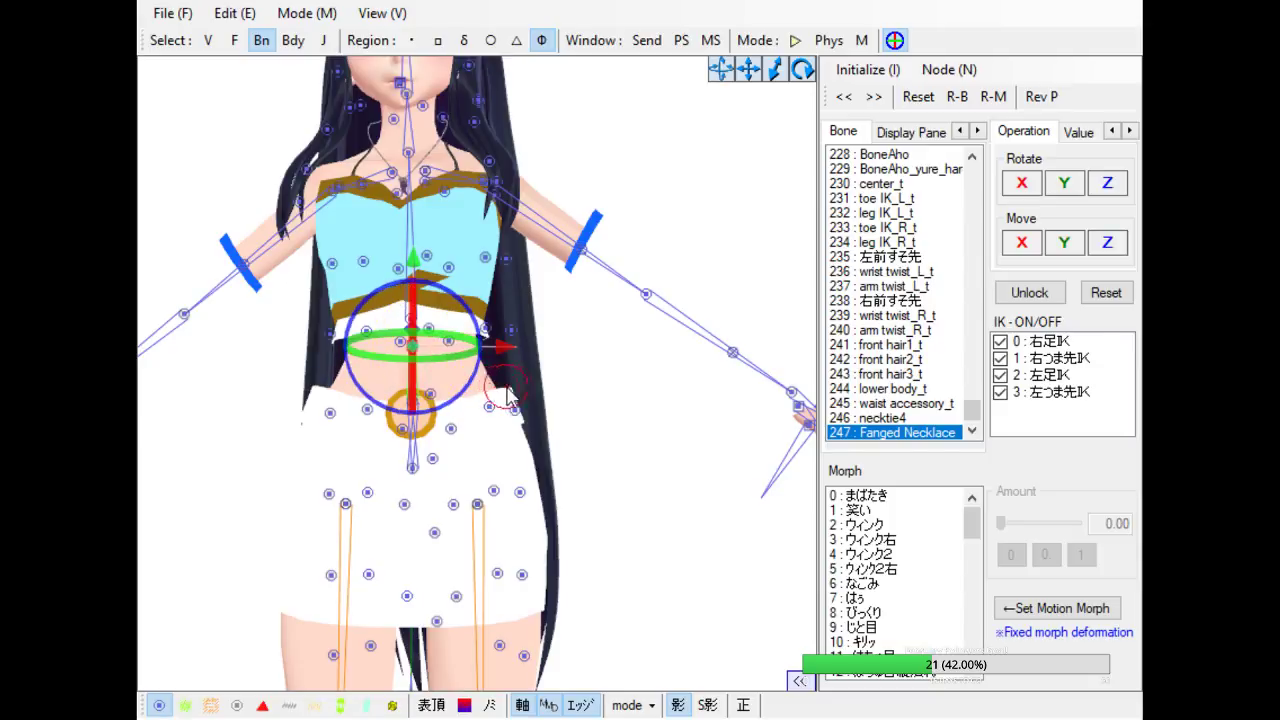
click(649, 390)
right_drag(630, 396, 704, 406)
click(469, 336)
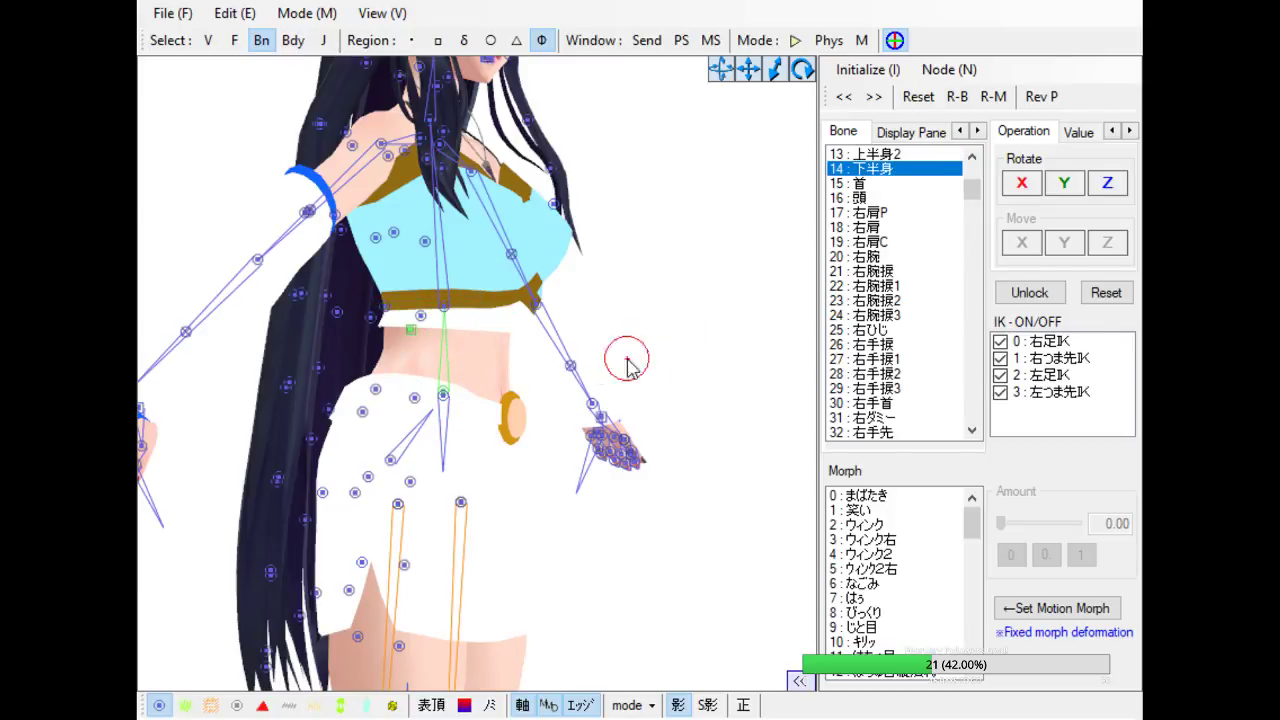
Try rotating the 上半身 bone at the waist to bend and twist the torso, and undo the rotations
click(440, 393)
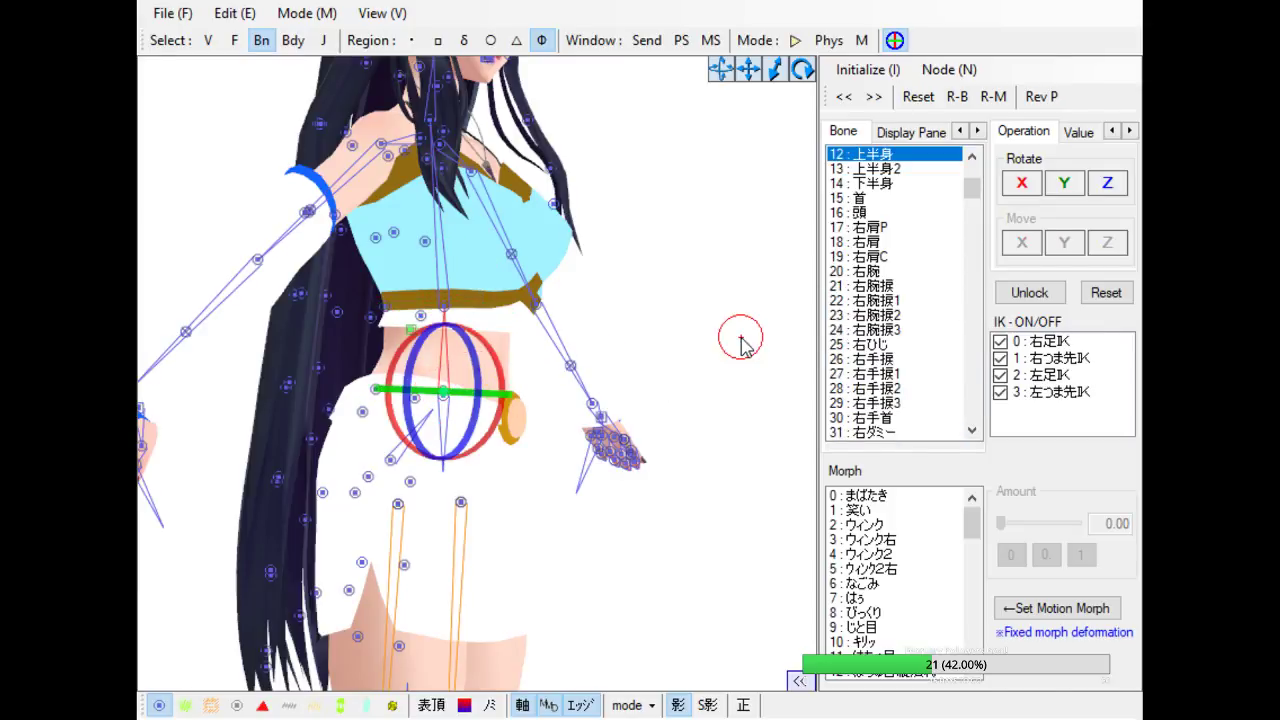
right_drag(737, 343, 666, 341)
drag(443, 340, 443, 338)
right_drag(571, 369, 540, 375)
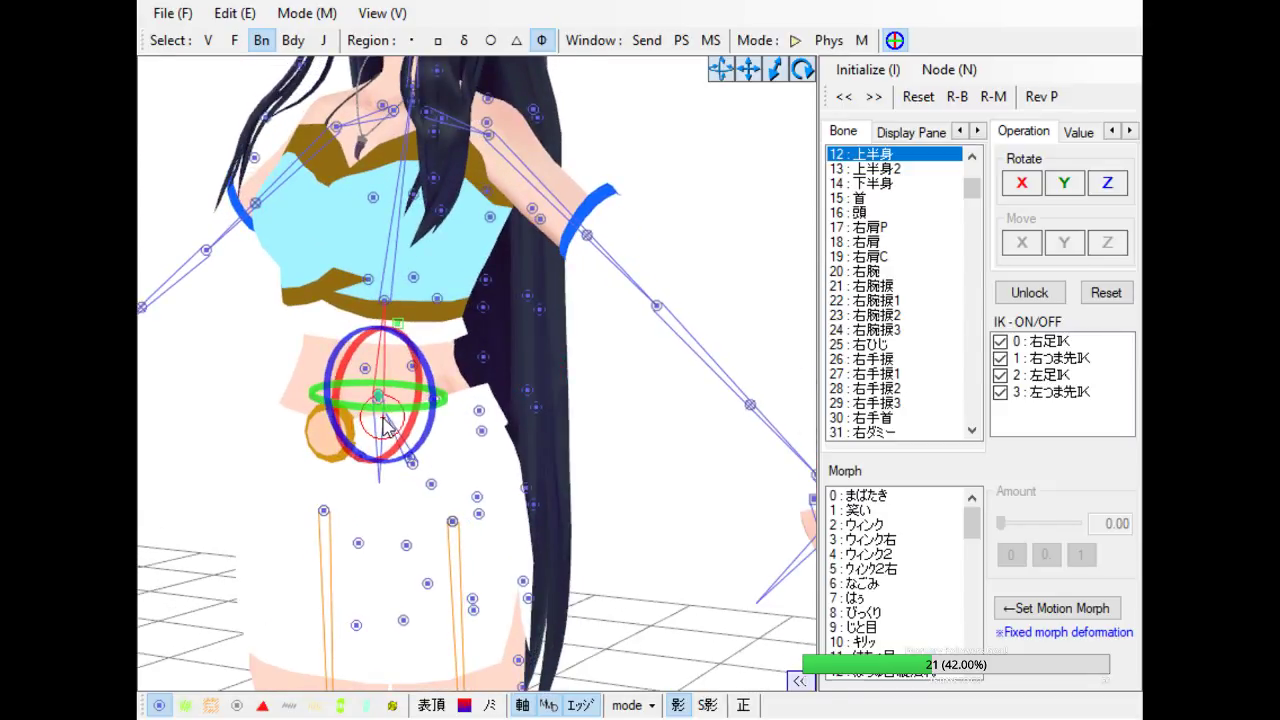
drag(390, 408, 336, 348)
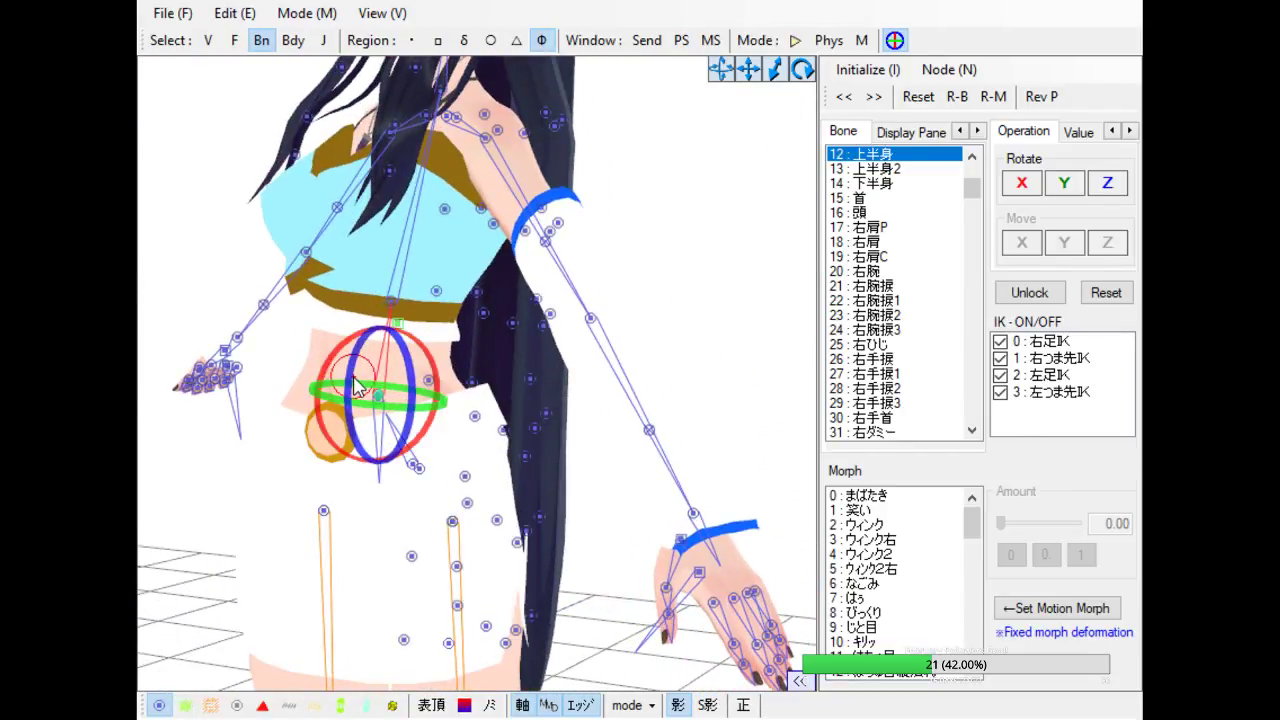
key(ctrl+z)
key(ctrl+z)
key(ctrl+z)
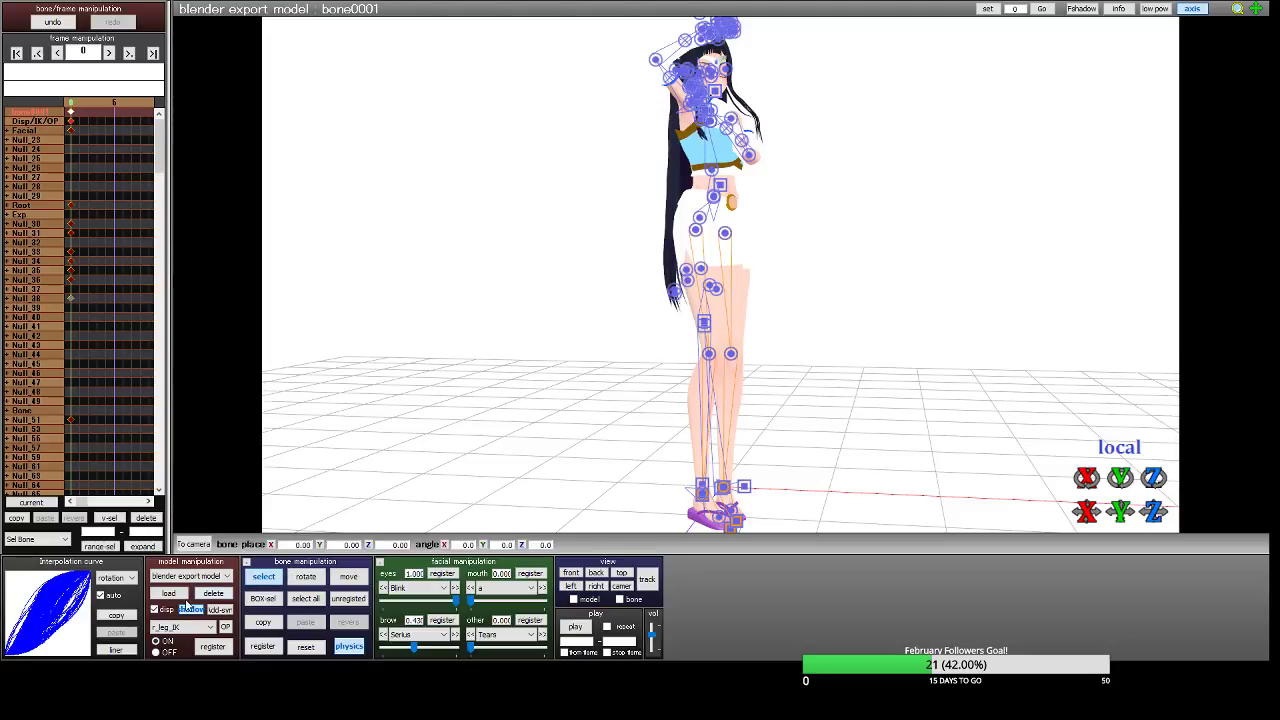
Switch to MikuMikuDance, paste the copied pose onto the blender export model at frame 0, and play the scene
click(663, 379)
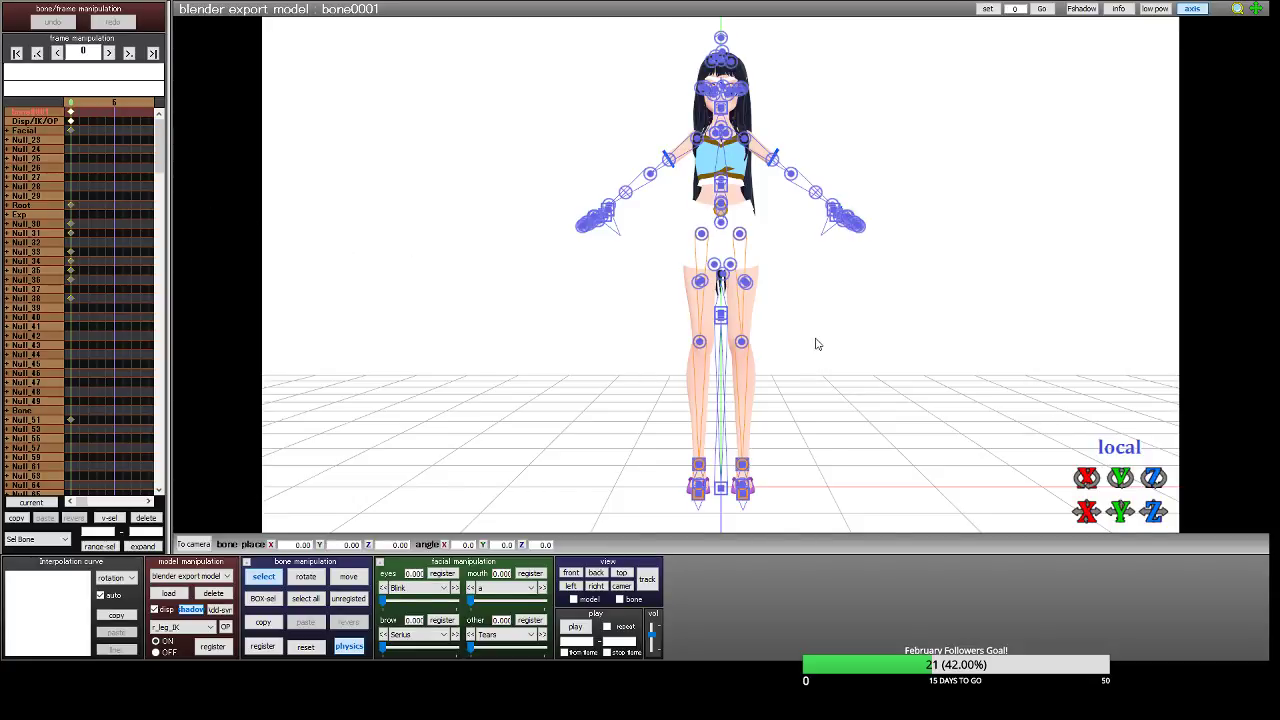
key(ctrl+v)
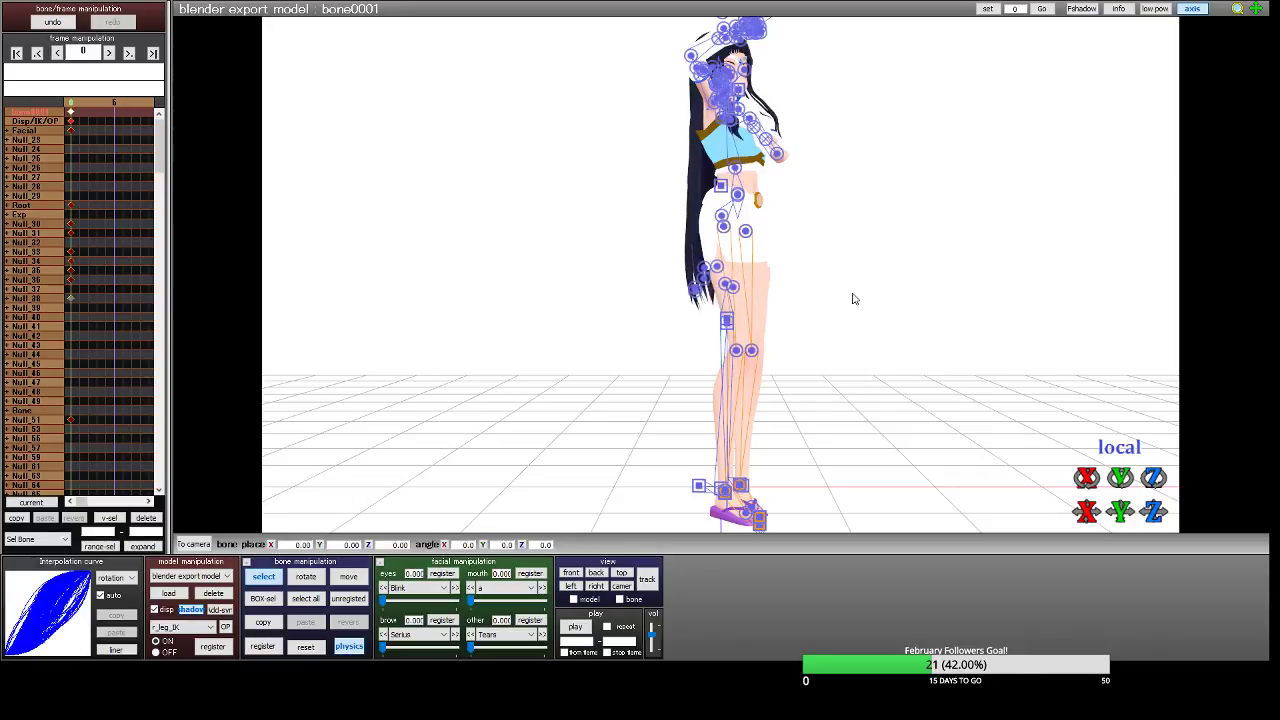
click(576, 627)
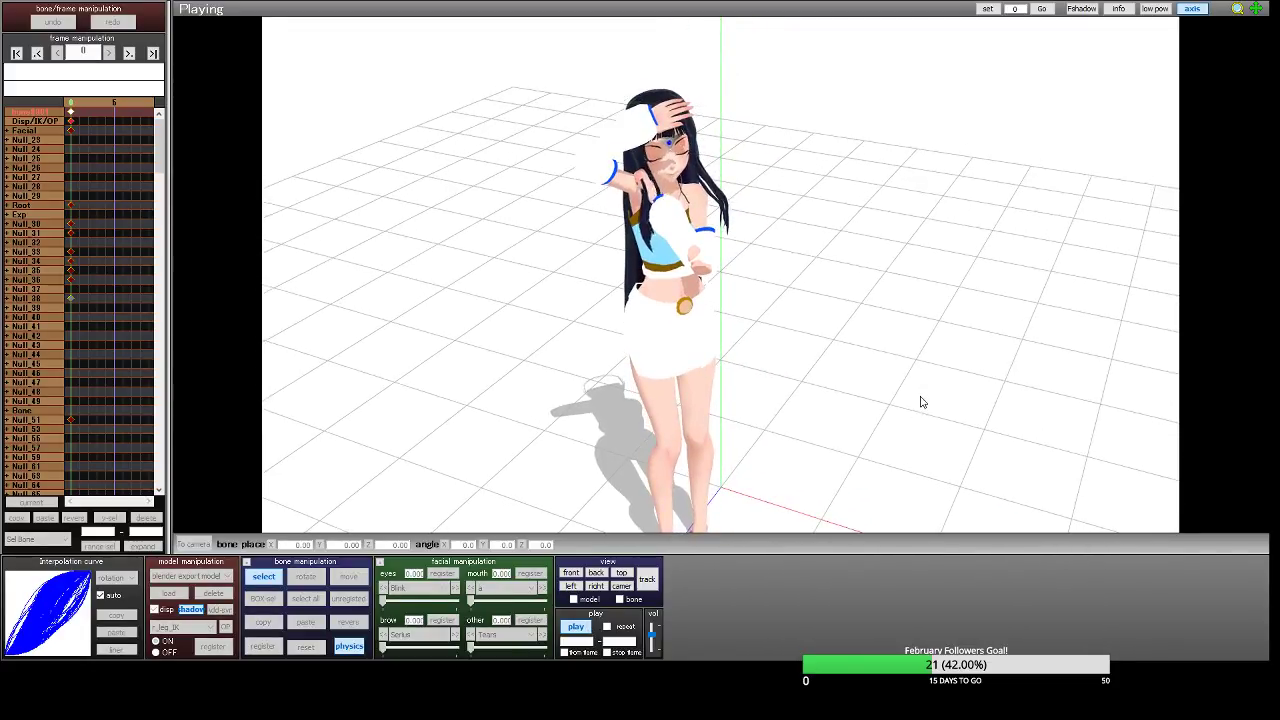